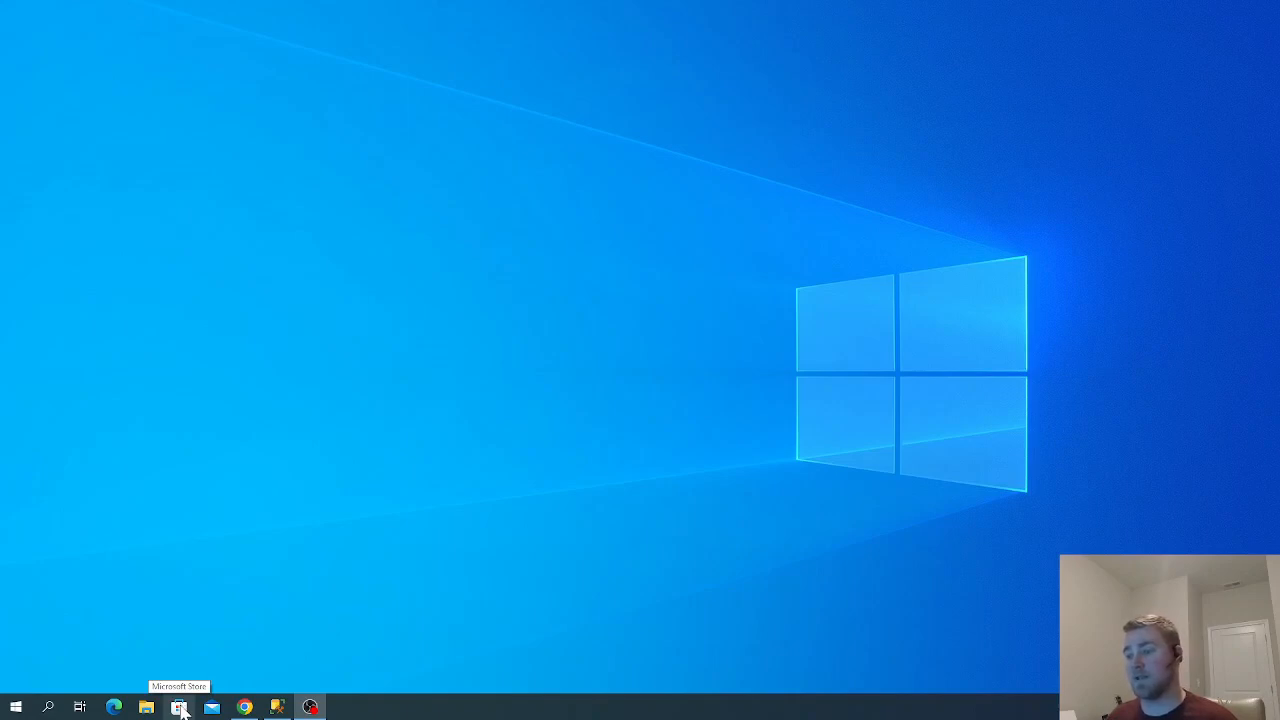
# Step: Search the Microsoft Store for "power bi" to find the Power BI Desktop app, then close the store
pyautogui.click(180, 709)
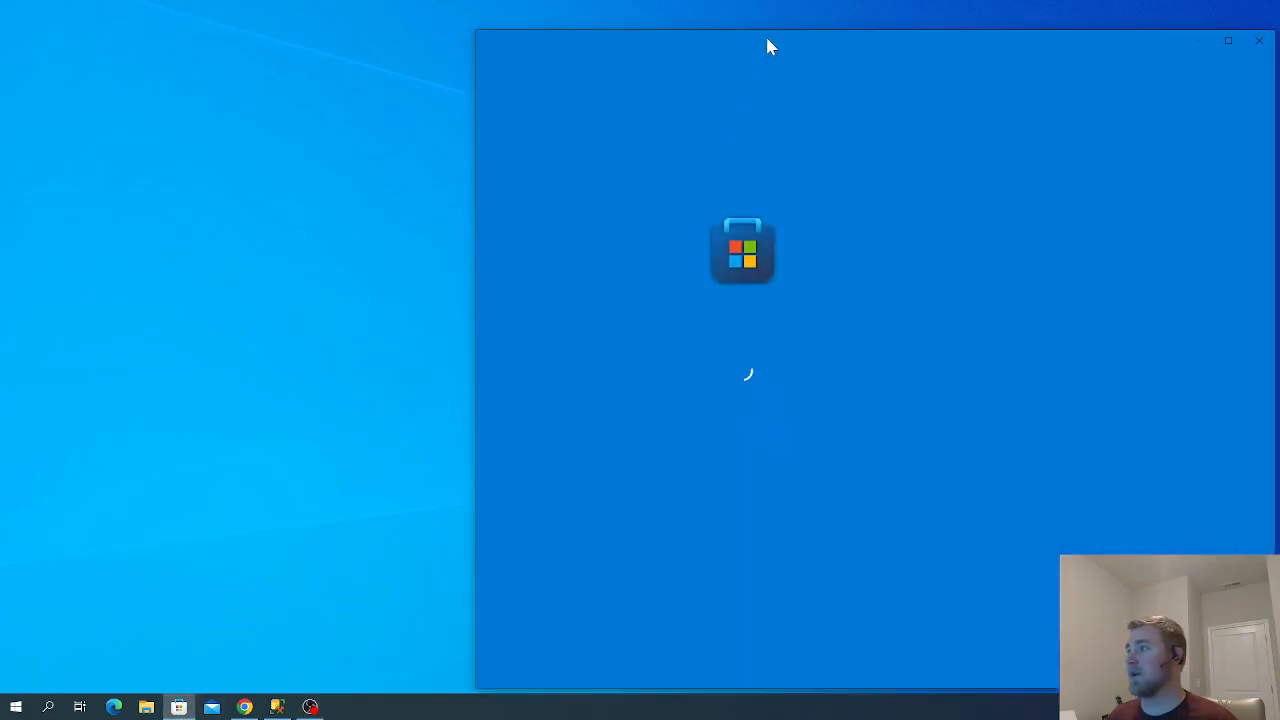
pyautogui.moveTo(766, 37); pyautogui.dragTo(640, 38)
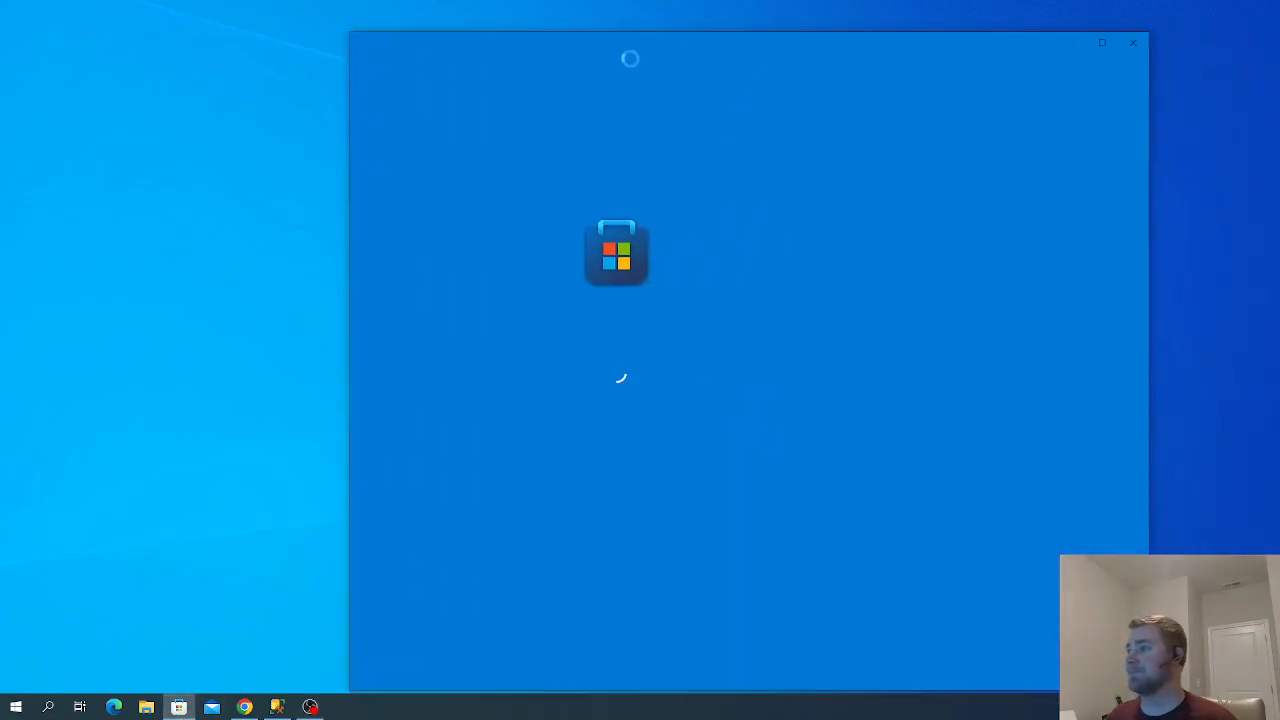
pyautogui.click(243, 707)
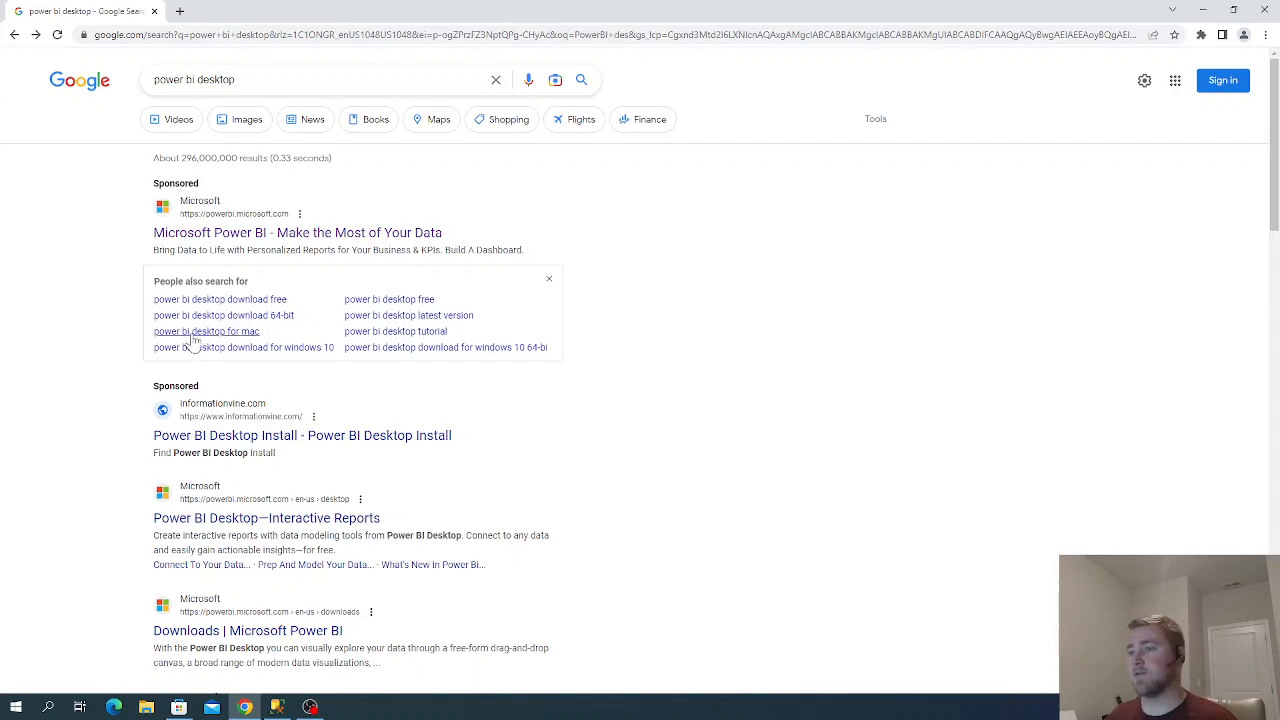
pyautogui.click(155, 11)
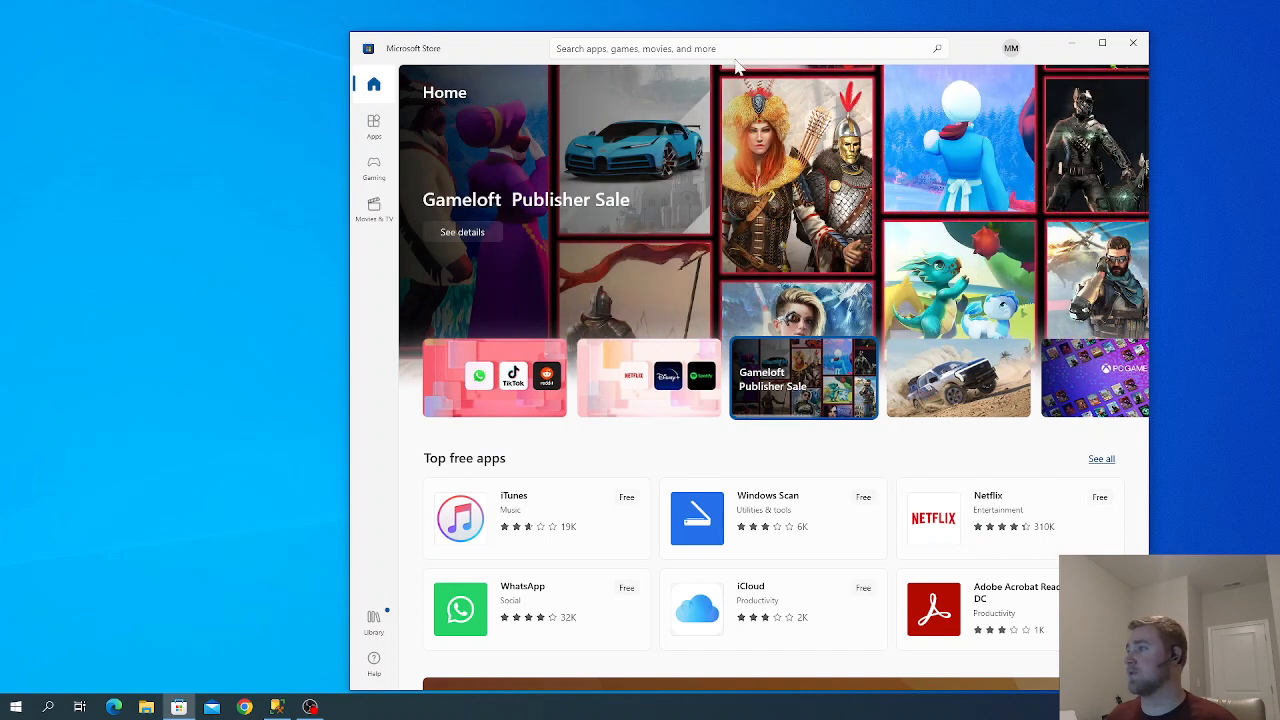
pyautogui.click(760, 48)
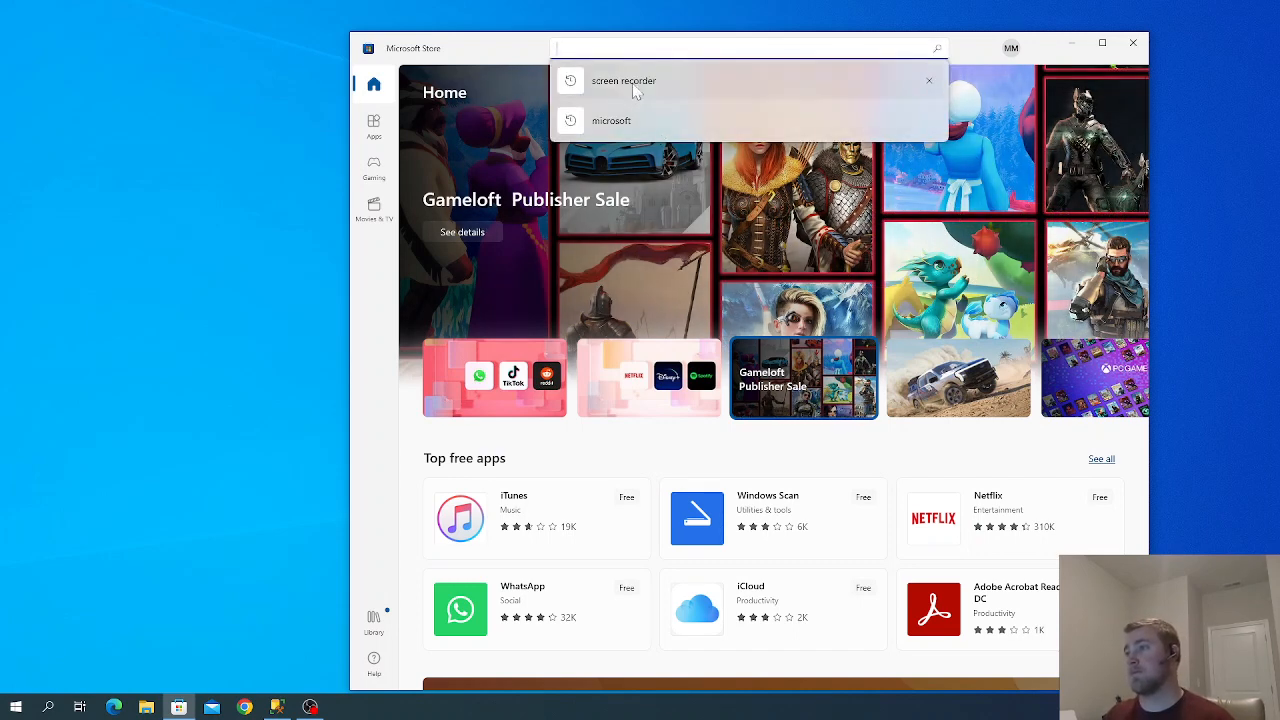
pyautogui.write('power bi')
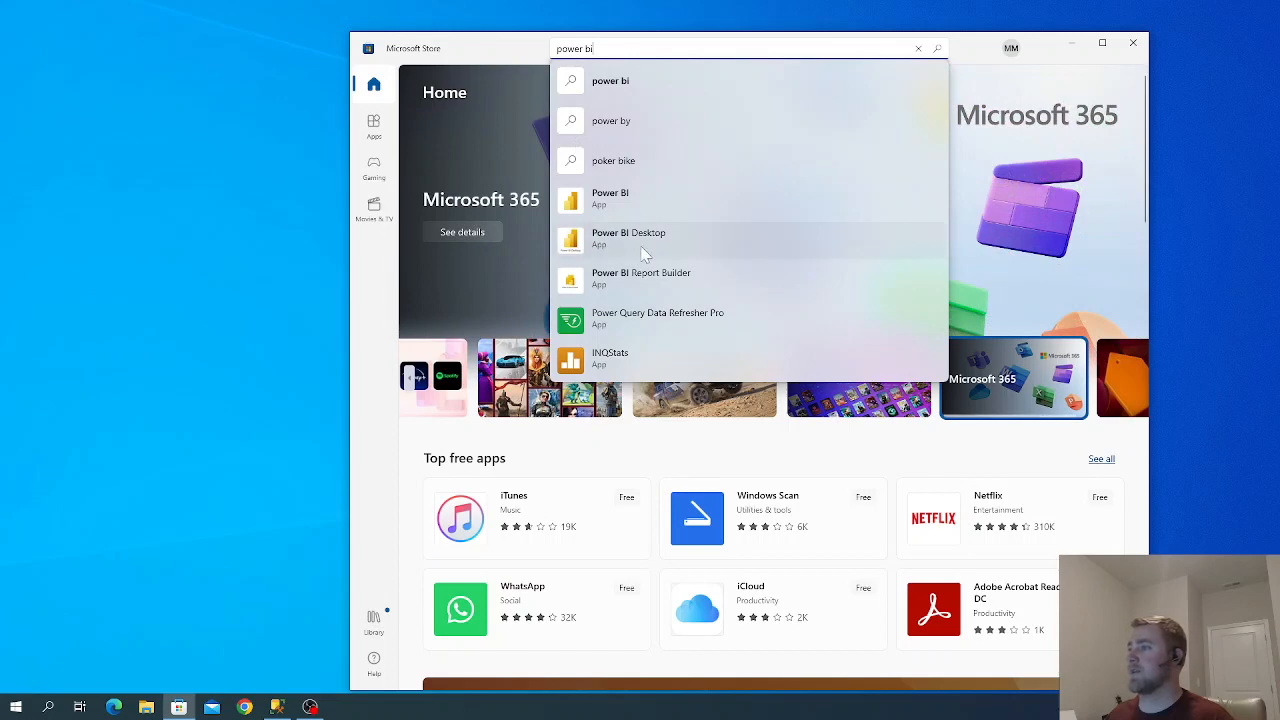
pyautogui.click(1133, 42)
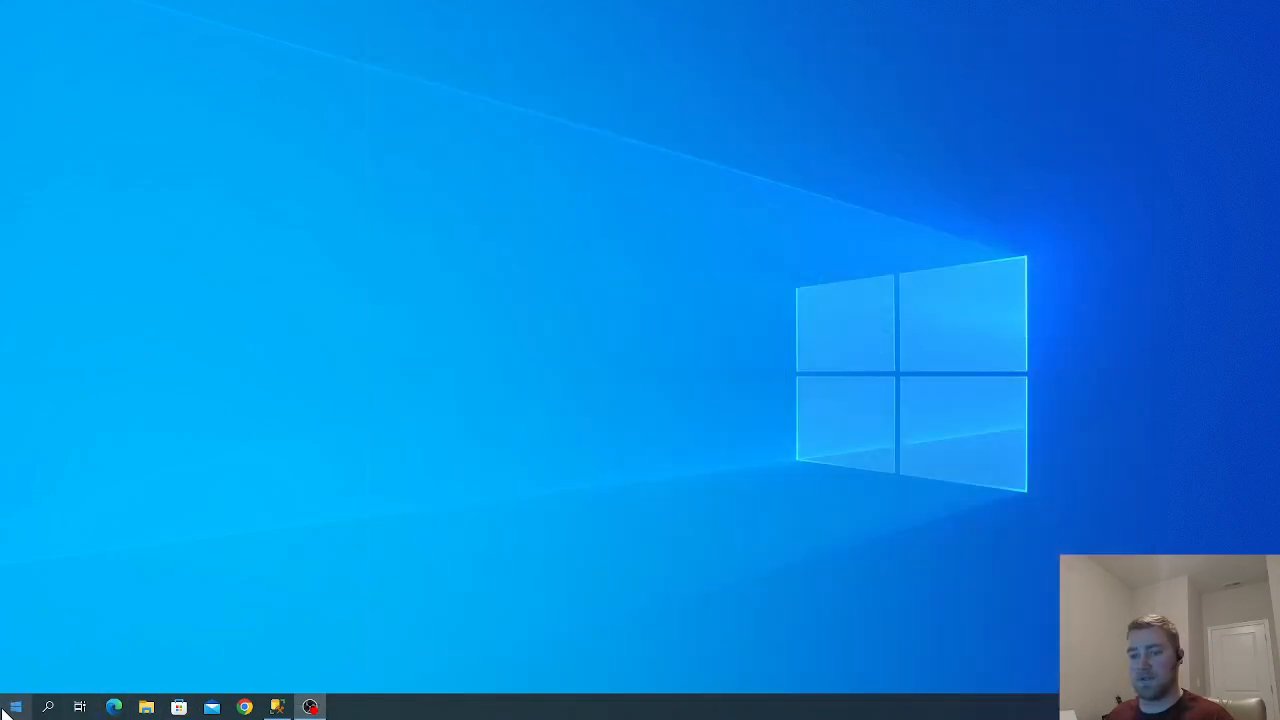
# Step: Search Windows for "power", launch Power BI Desktop and dismiss its welcome screen
pyautogui.click(47, 707)
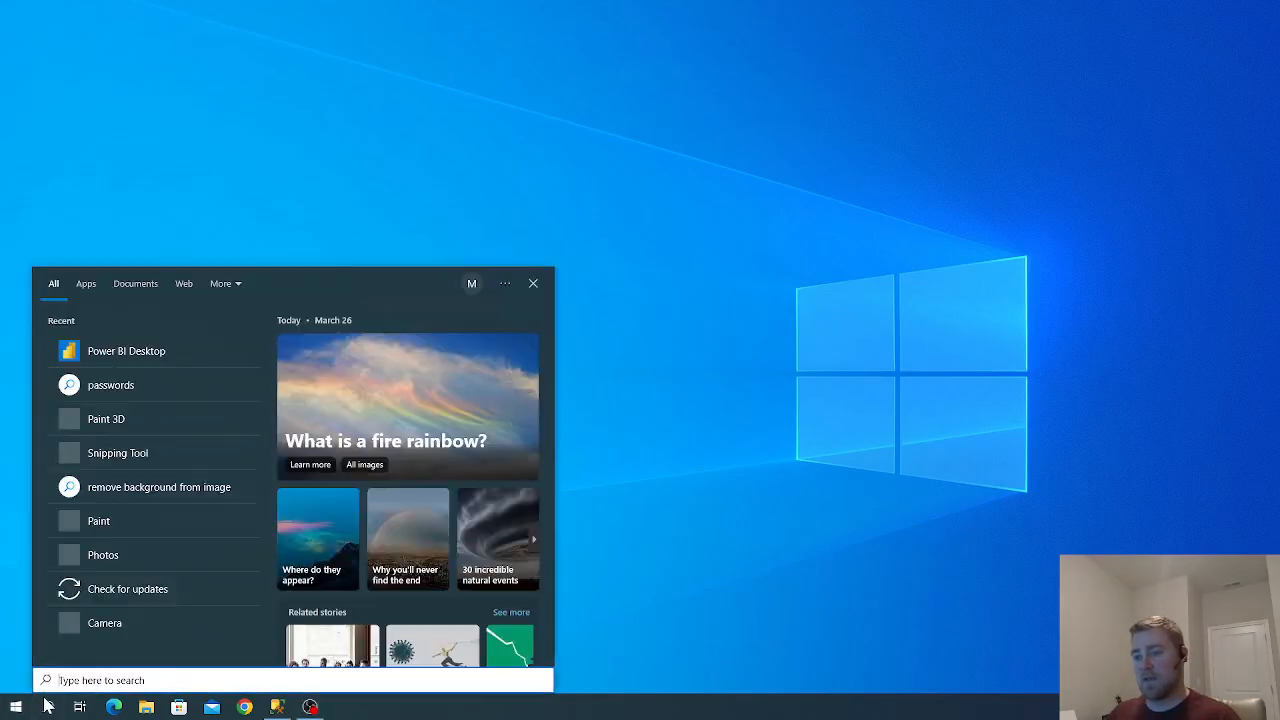
pyautogui.write('power')
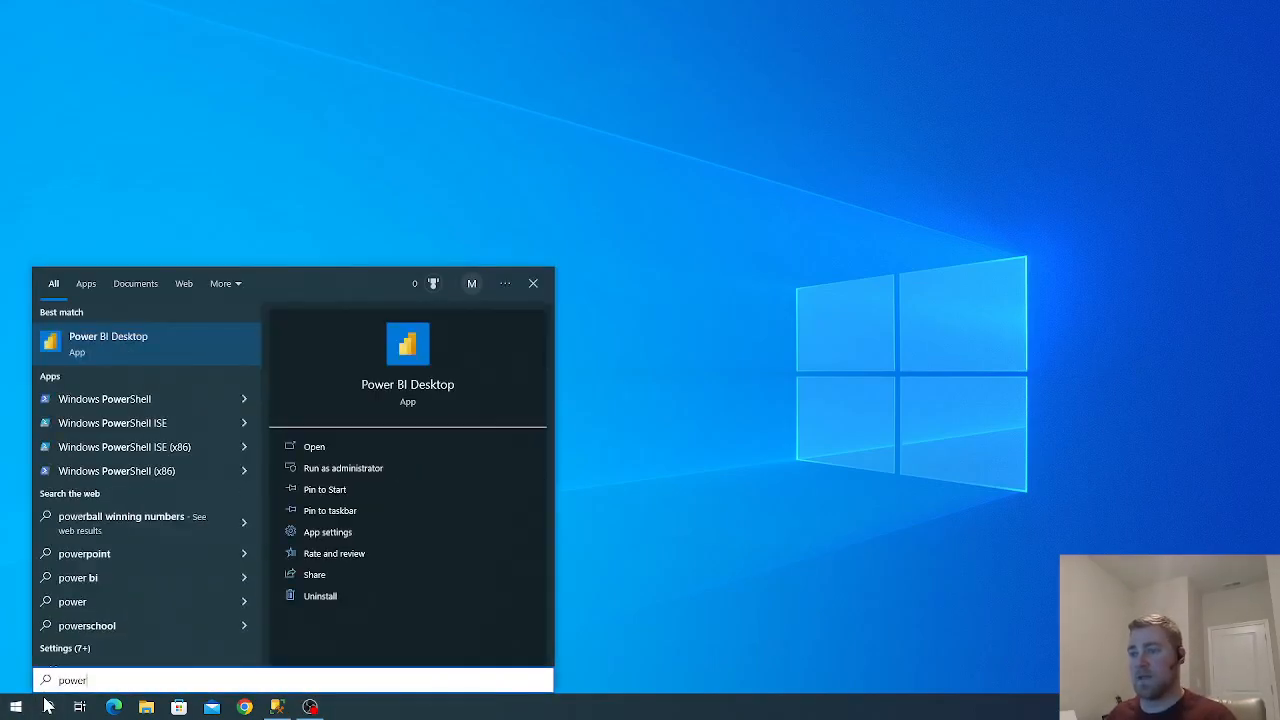
pyautogui.click(125, 350)
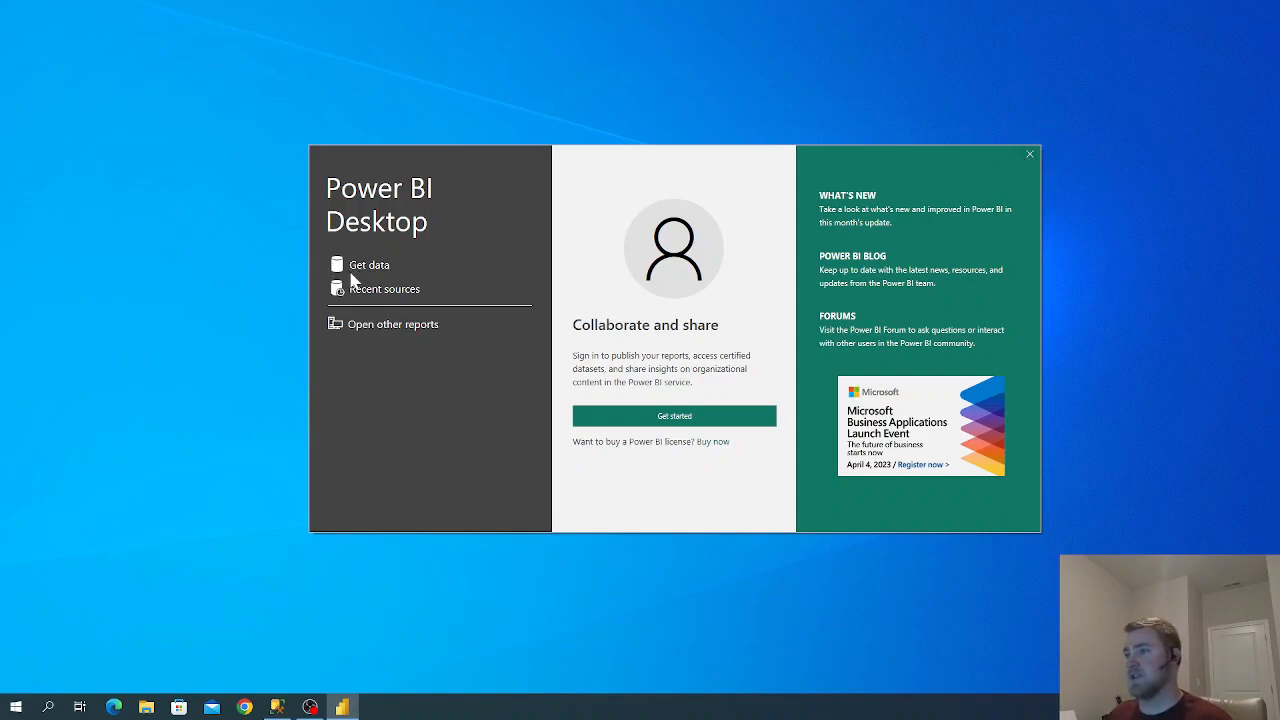
pyautogui.click(1031, 157)
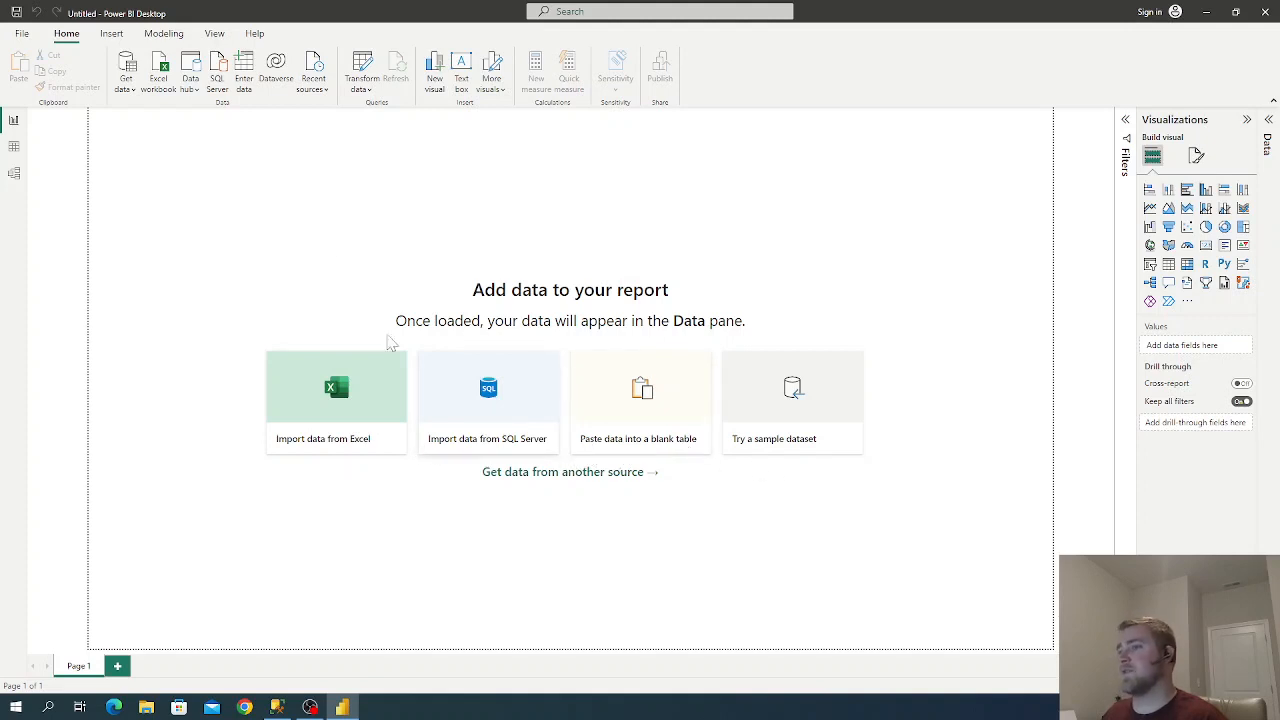
# Step: Look through the full list of Get Data connectors and close it without connecting
pyautogui.click(127, 88)
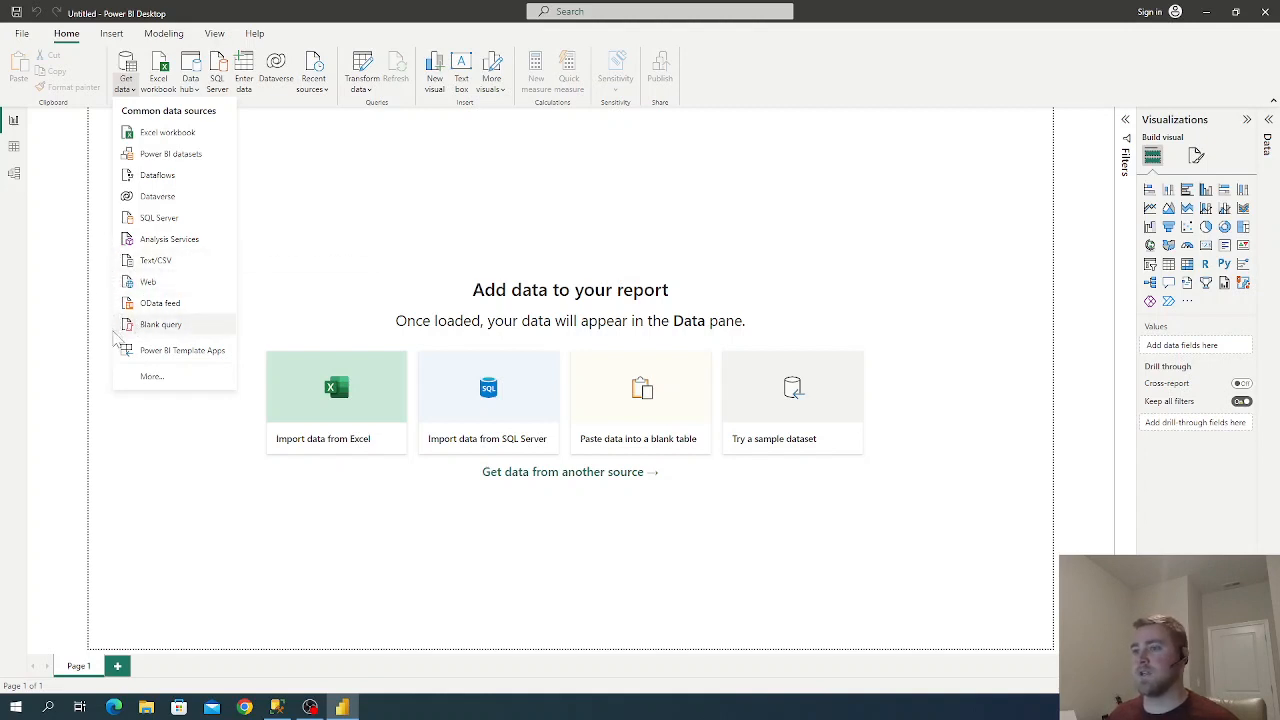
pyautogui.click(149, 379)
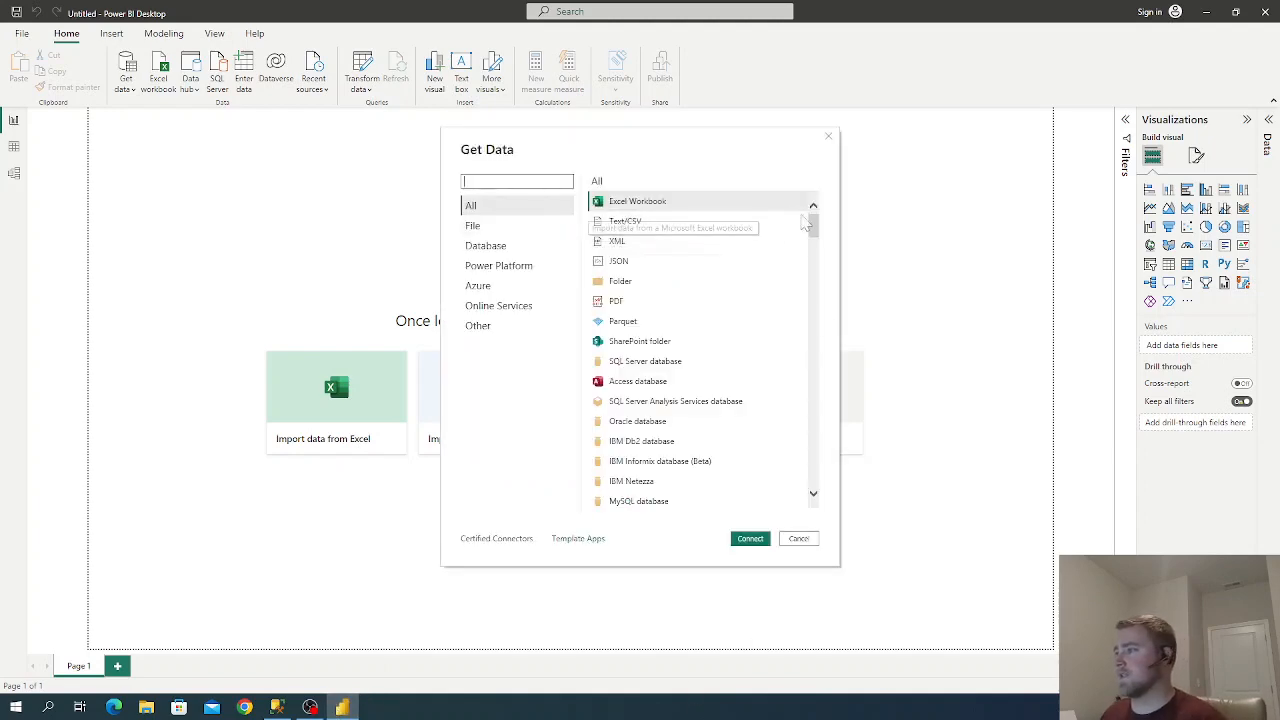
pyautogui.moveTo(812, 238); pyautogui.dragTo(830, 512)
pyautogui.click(800, 541)
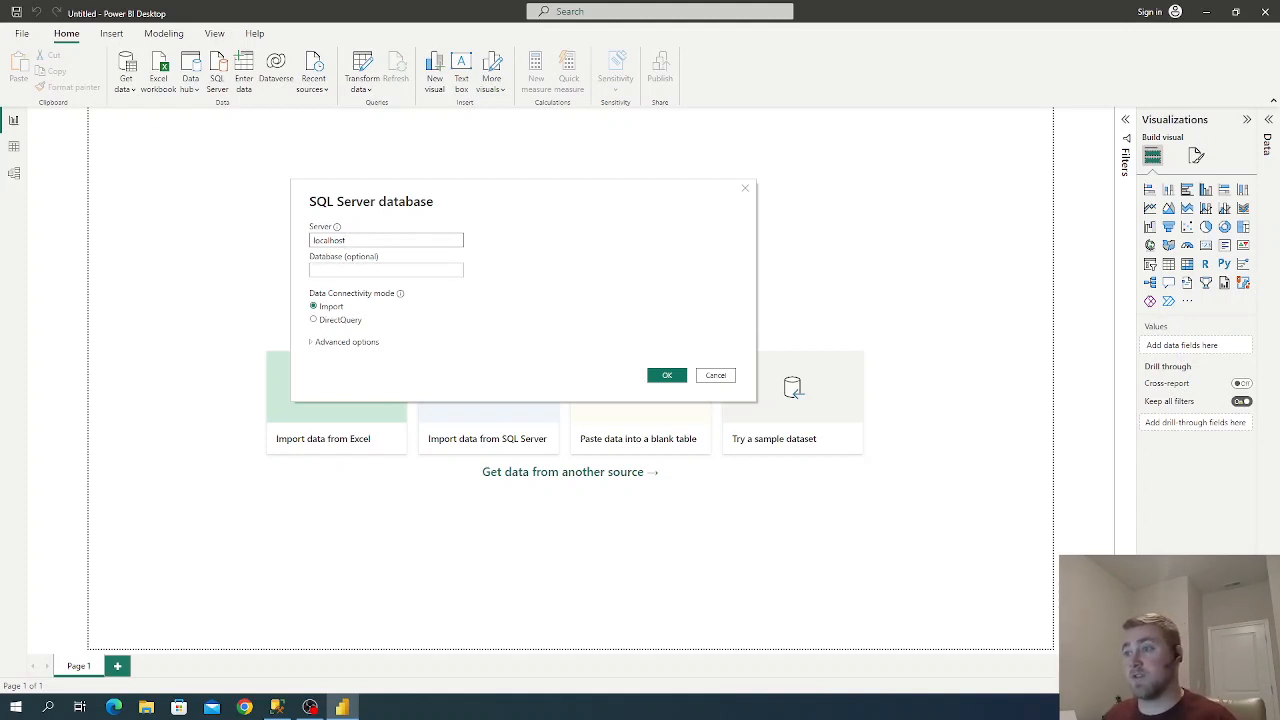
# Step: Set up a SQL Server database connection to localhost in Import mode, leaving the database blank and the advanced options at their defaults
pyautogui.moveTo(312, 241); pyautogui.dragTo(405, 244)
pyautogui.click(352, 270)
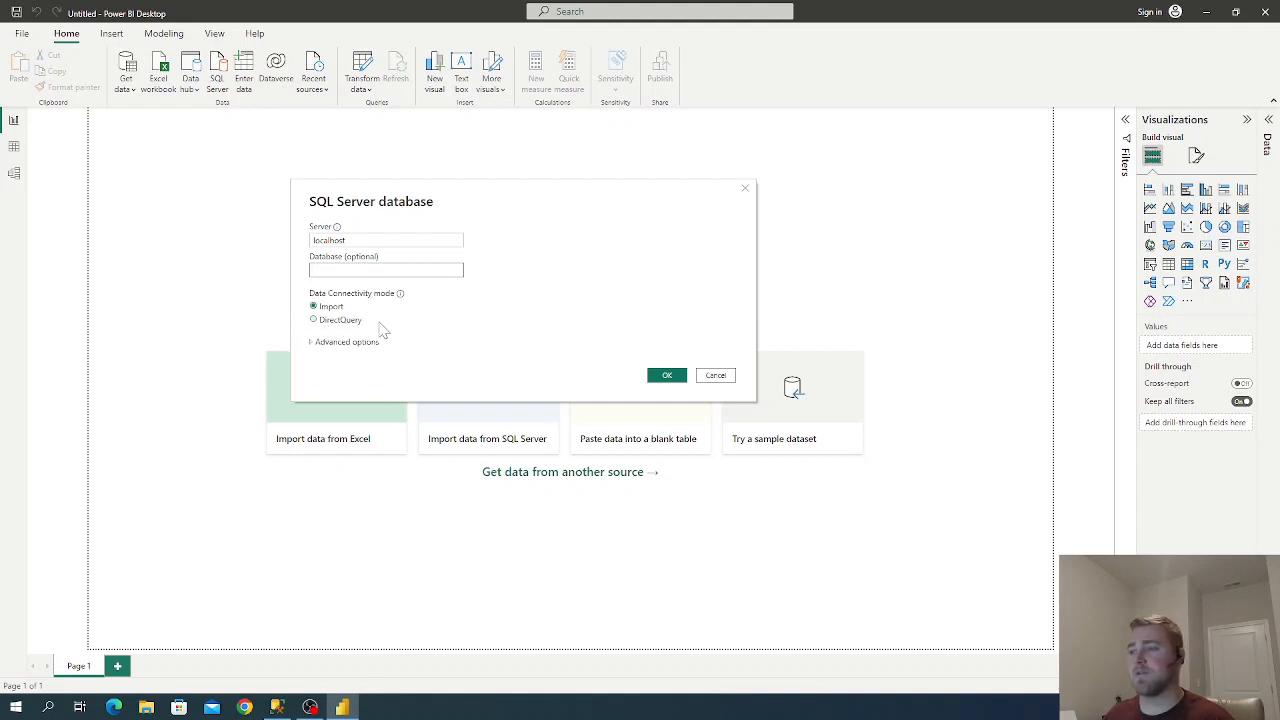
pyautogui.click(311, 343)
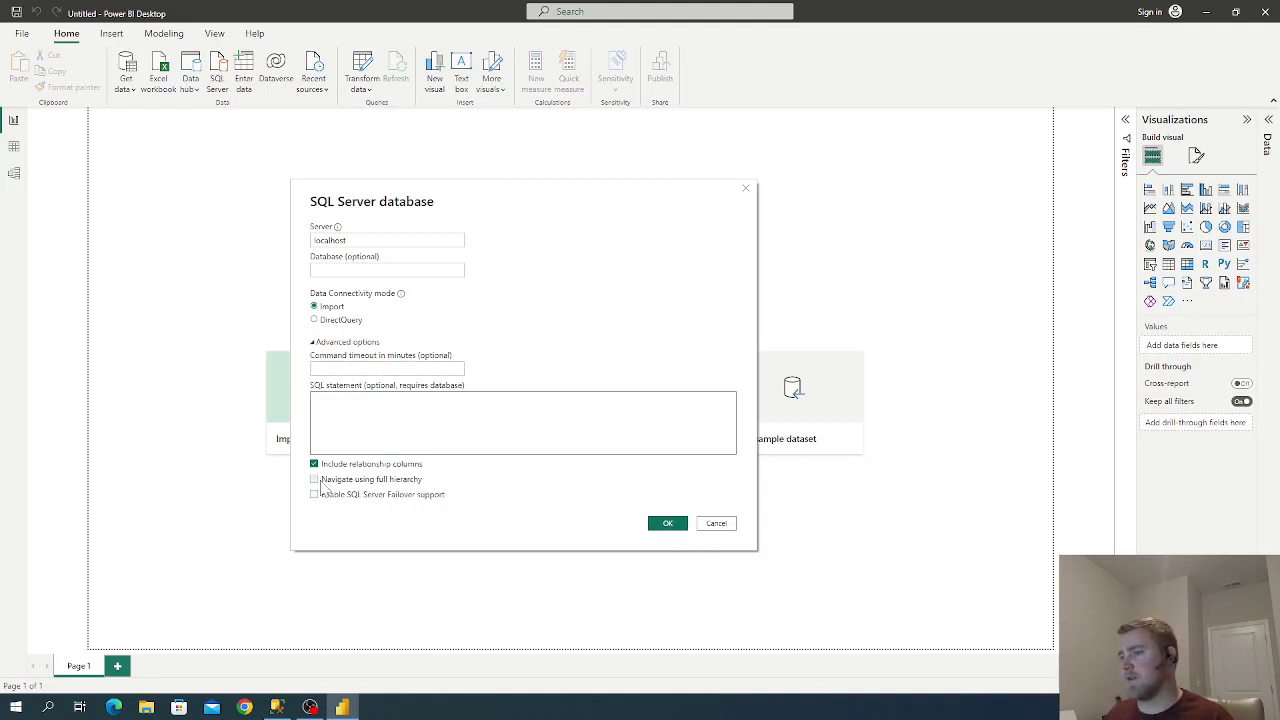
pyautogui.click(667, 529)
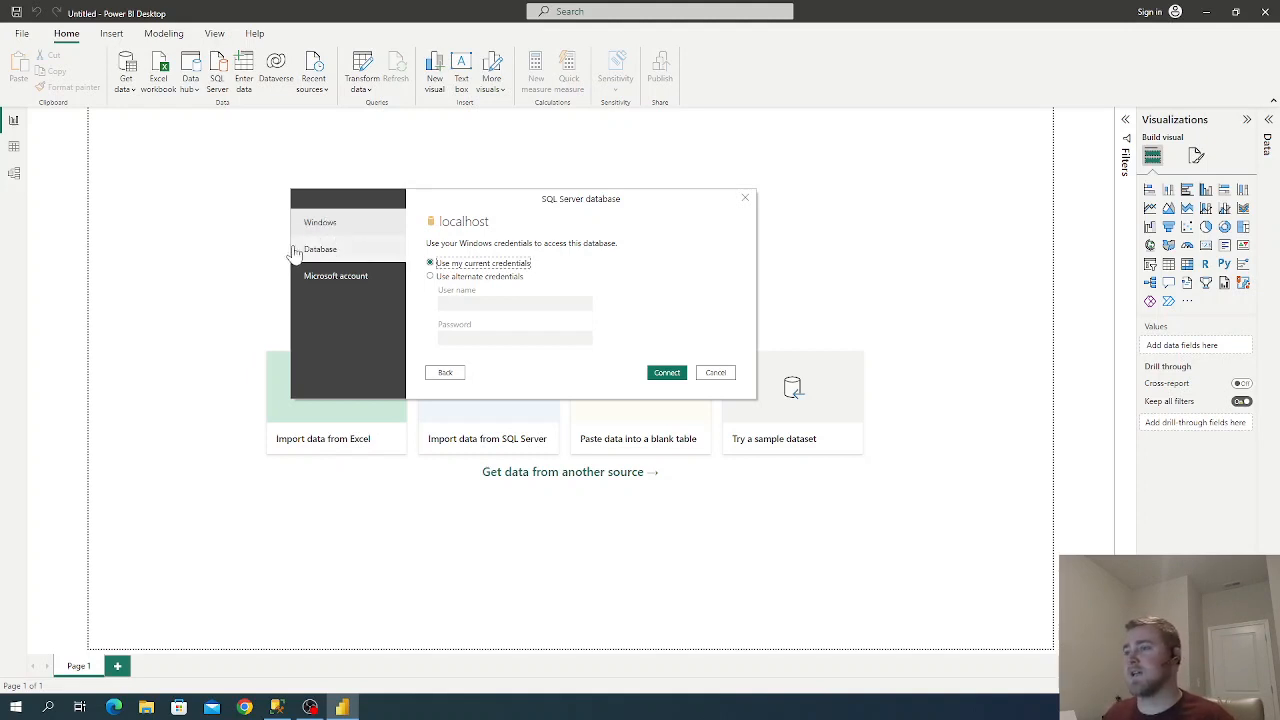
# Step: Review the Database, Microsoft account and Windows authentication options for the localhost server
pyautogui.click(344, 257)
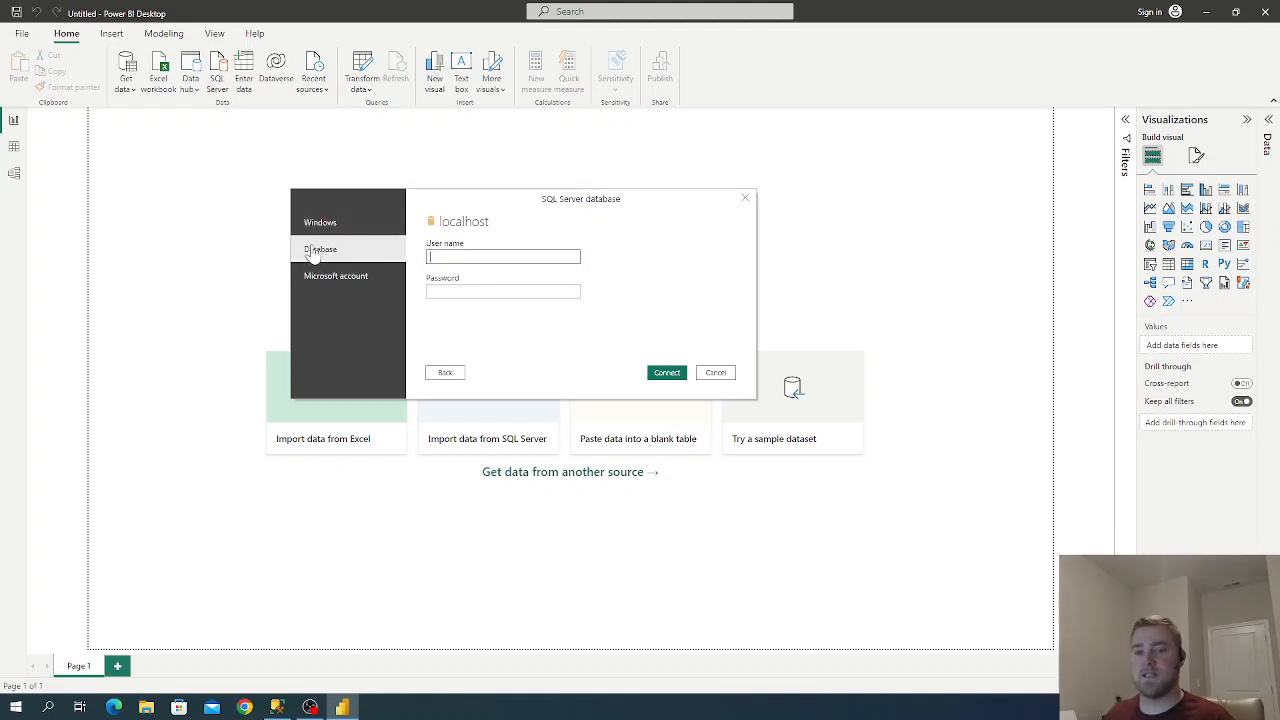
pyautogui.click(313, 284)
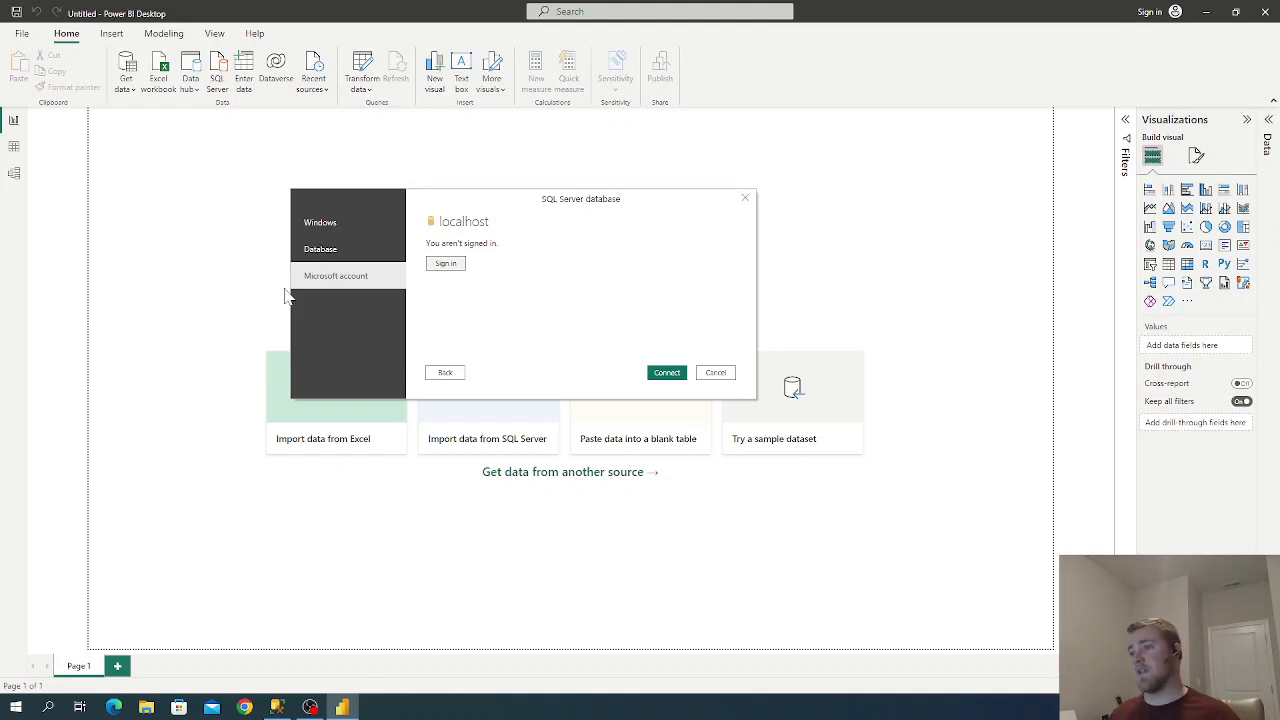
pyautogui.click(322, 250)
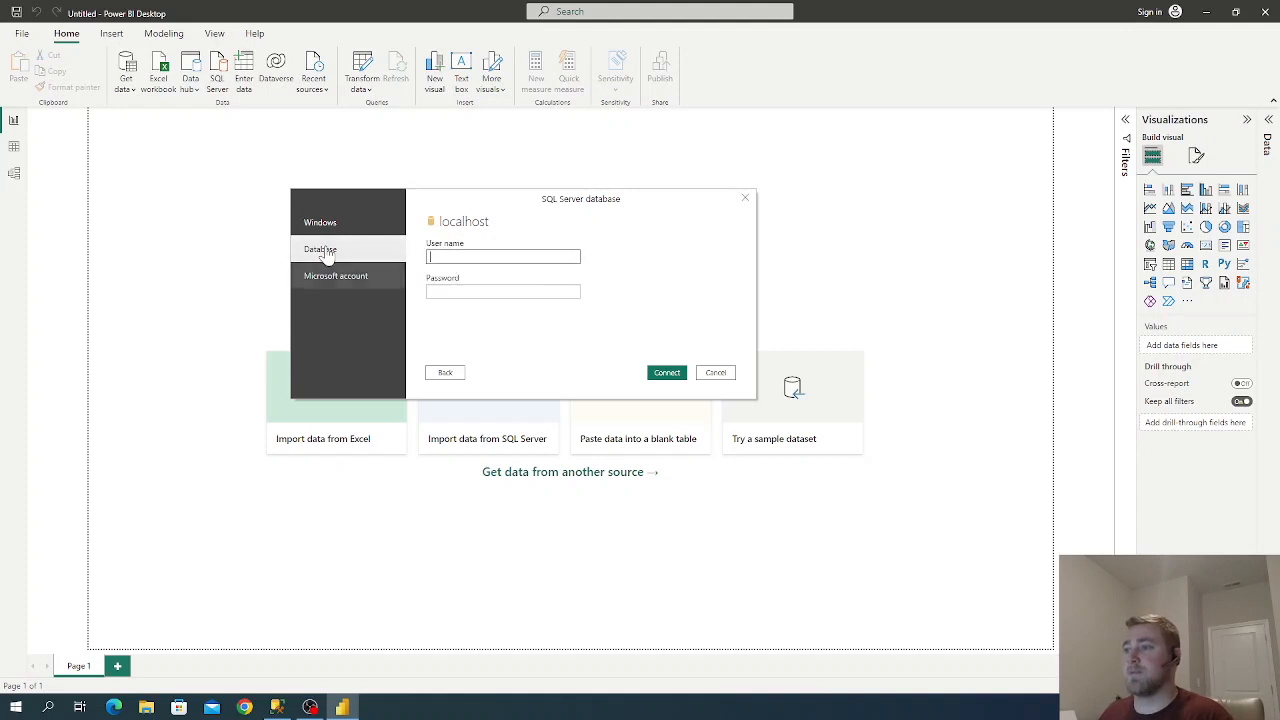
pyautogui.click(338, 224)
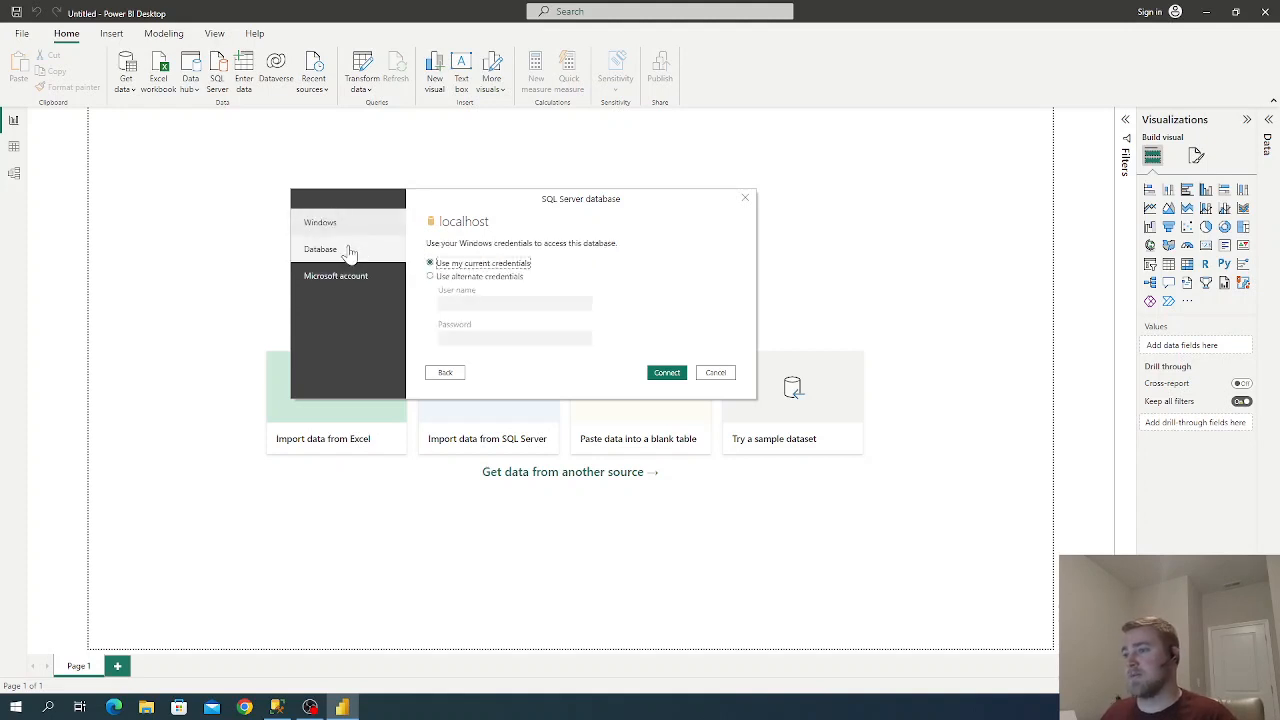
# Step: Connect to localhost using Database authentication with user name sa and the account password, accepting an unencrypted connection
pyautogui.click(349, 251)
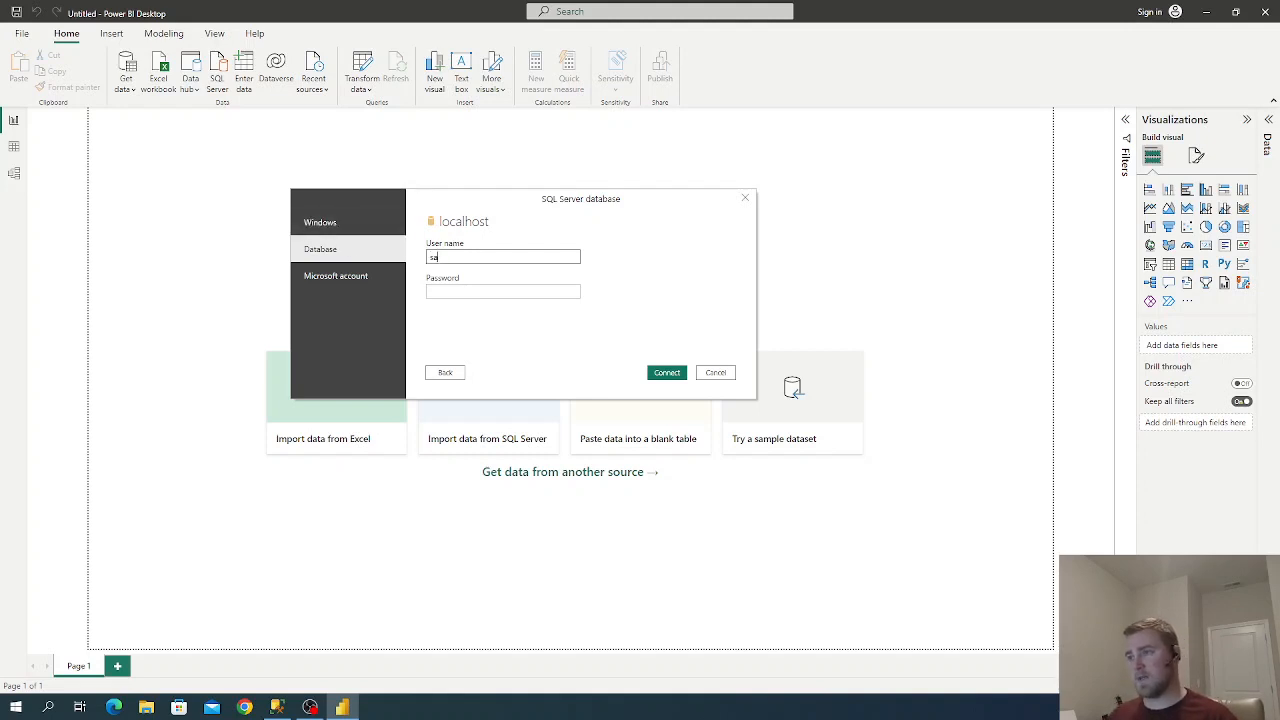
pyautogui.click(503, 291)
pyautogui.write('****')
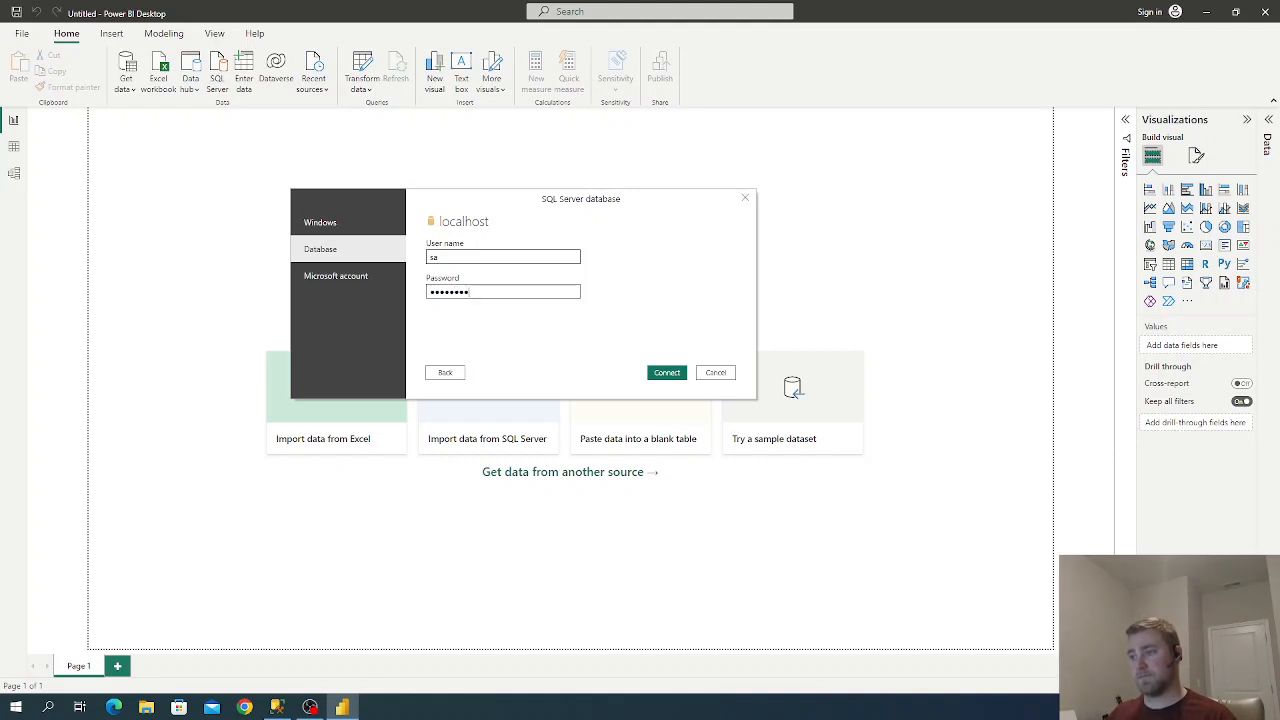
pyautogui.click(668, 374)
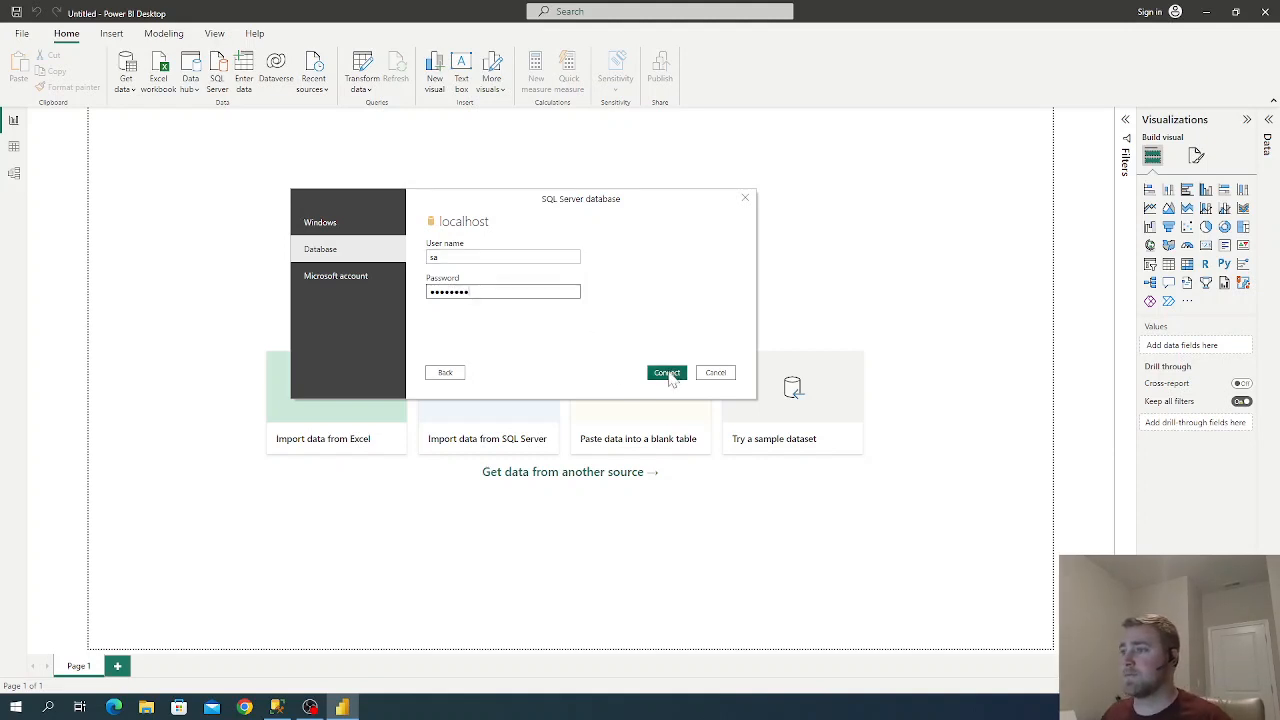
pyautogui.click(668, 374)
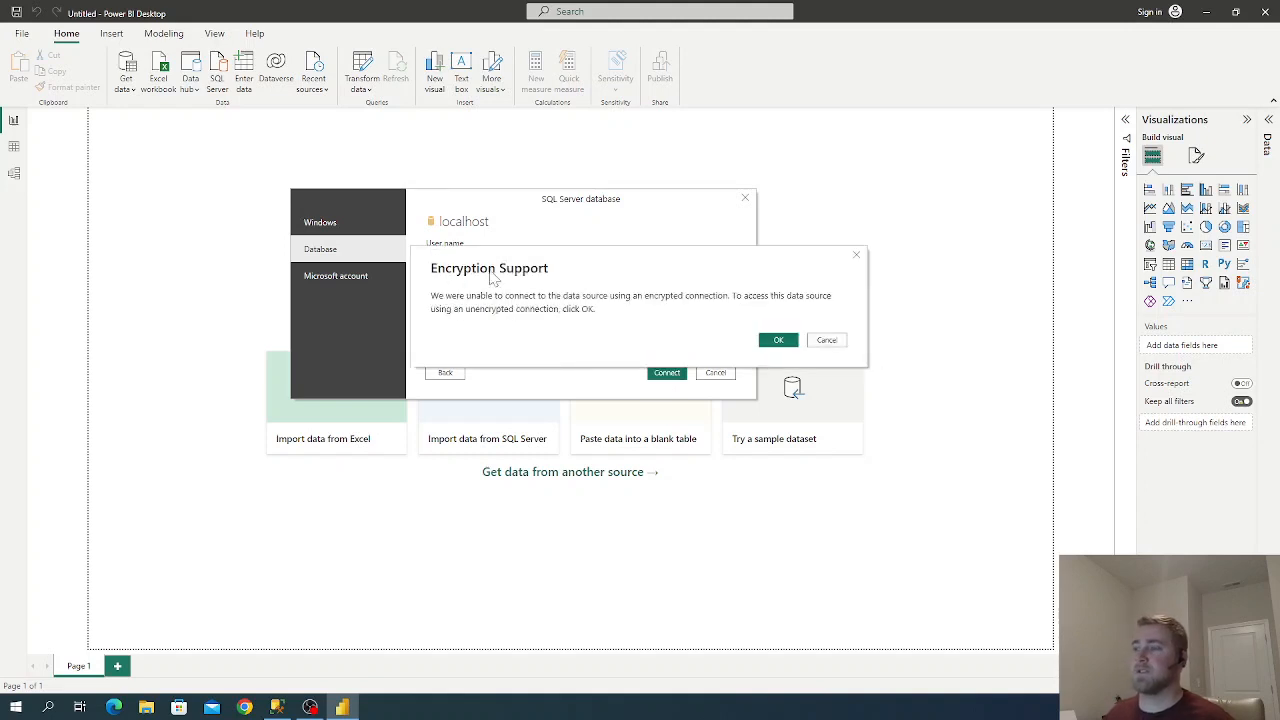
pyautogui.moveTo(492, 278); pyautogui.dragTo(438, 304)
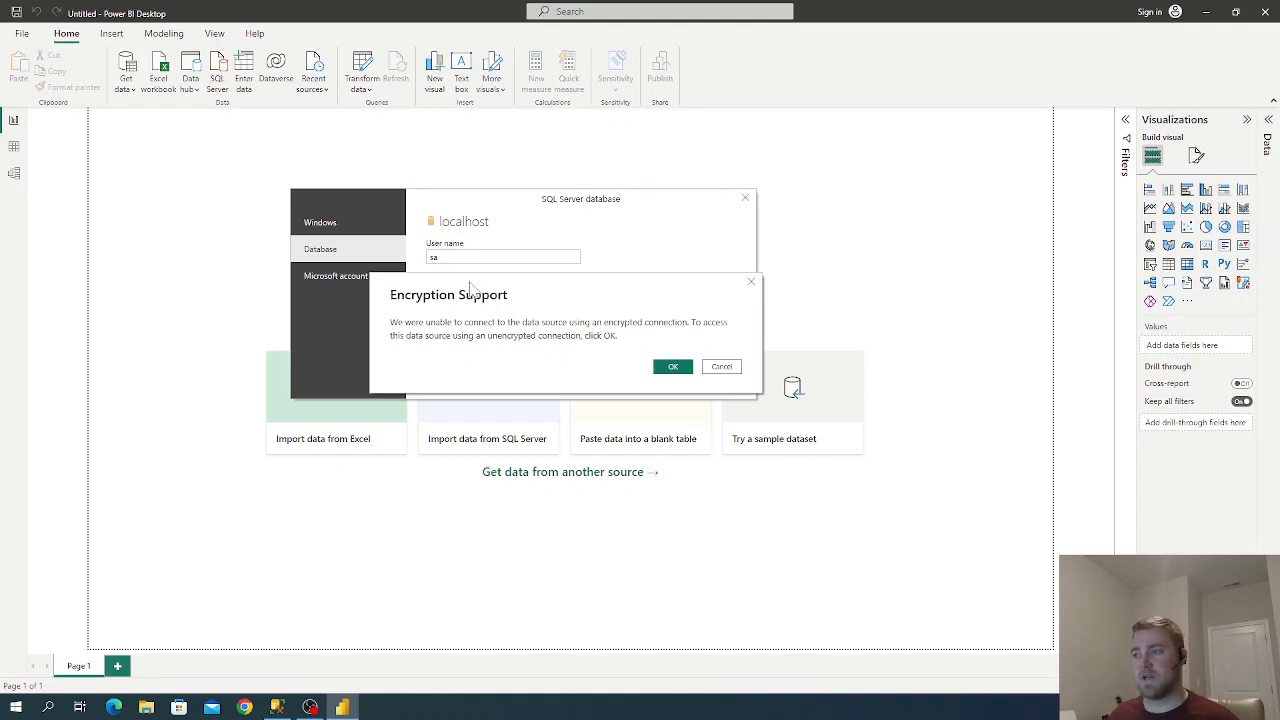
pyautogui.click(671, 369)
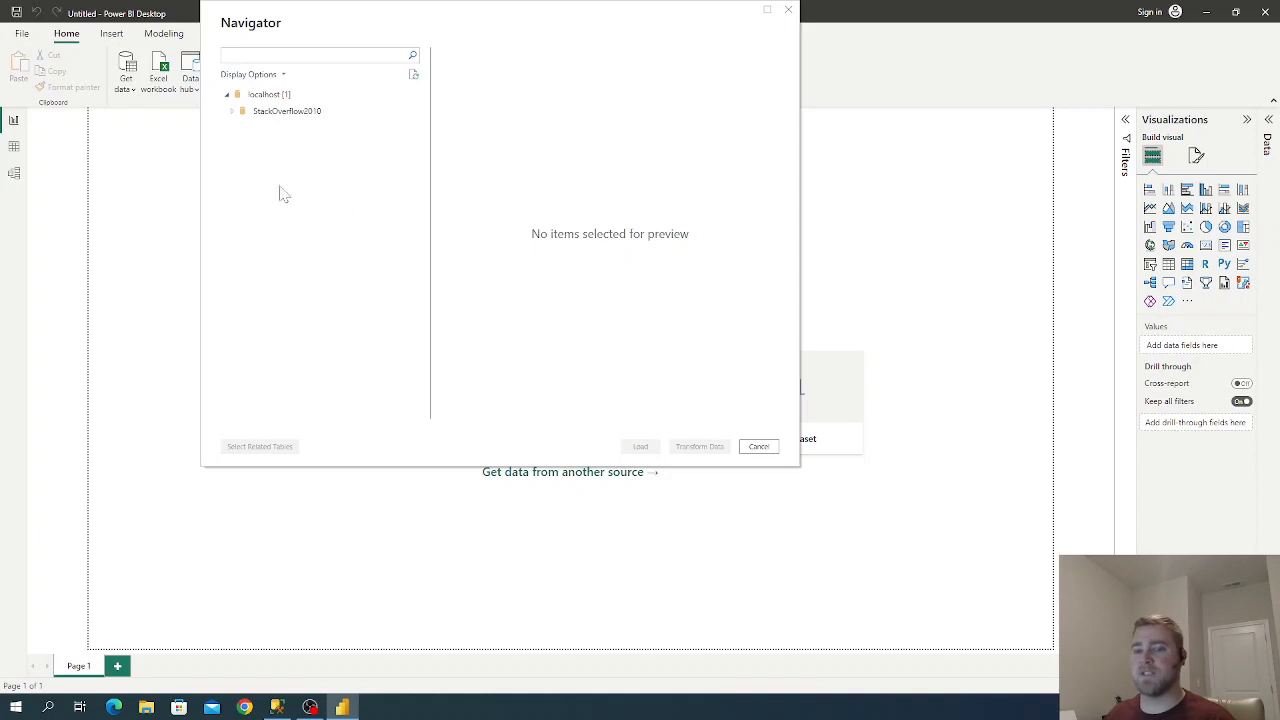
# Step: Select only the Users table in the StackOverflow2010 database, previewing the Badges table without keeping it selected
pyautogui.click(232, 113)
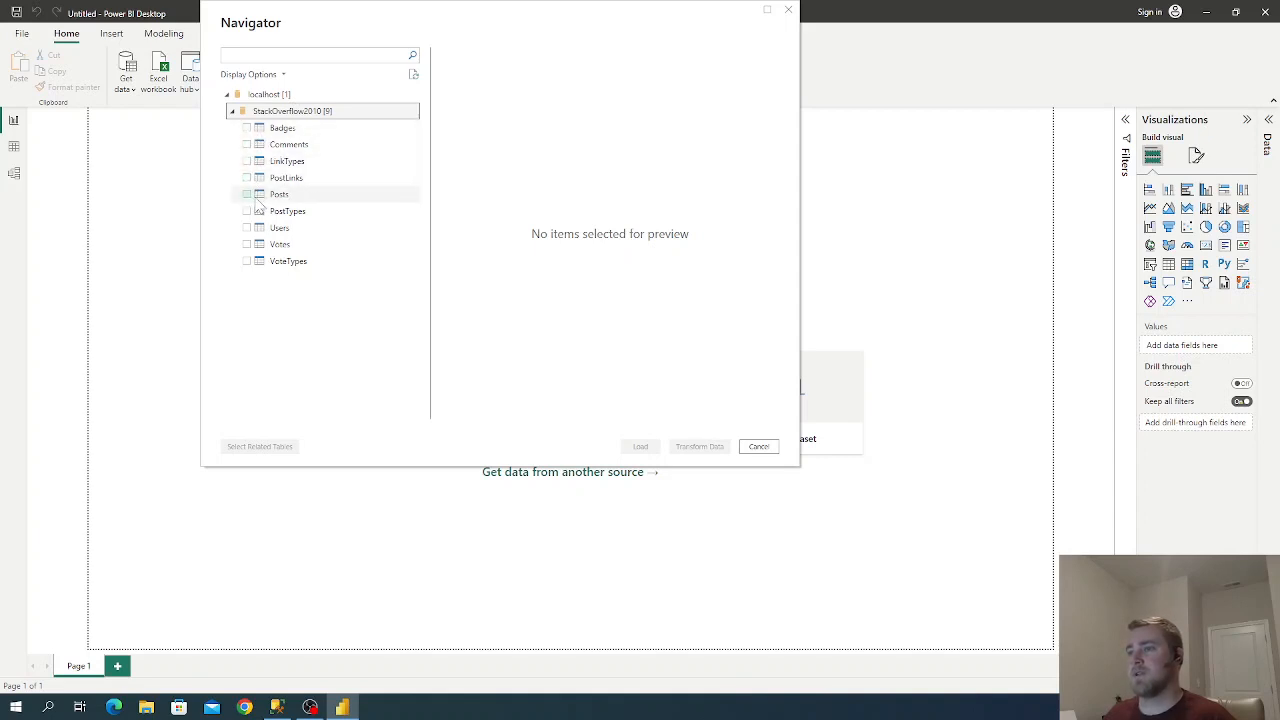
pyautogui.click(248, 231)
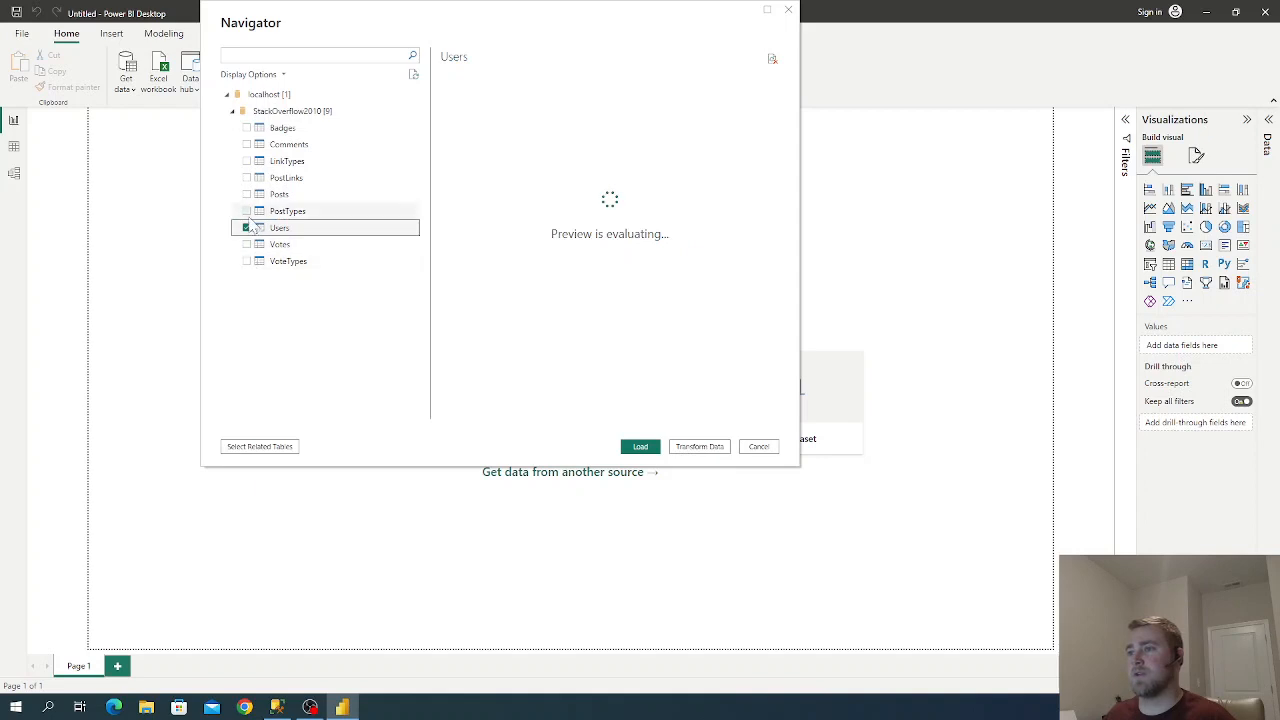
pyautogui.click(246, 128)
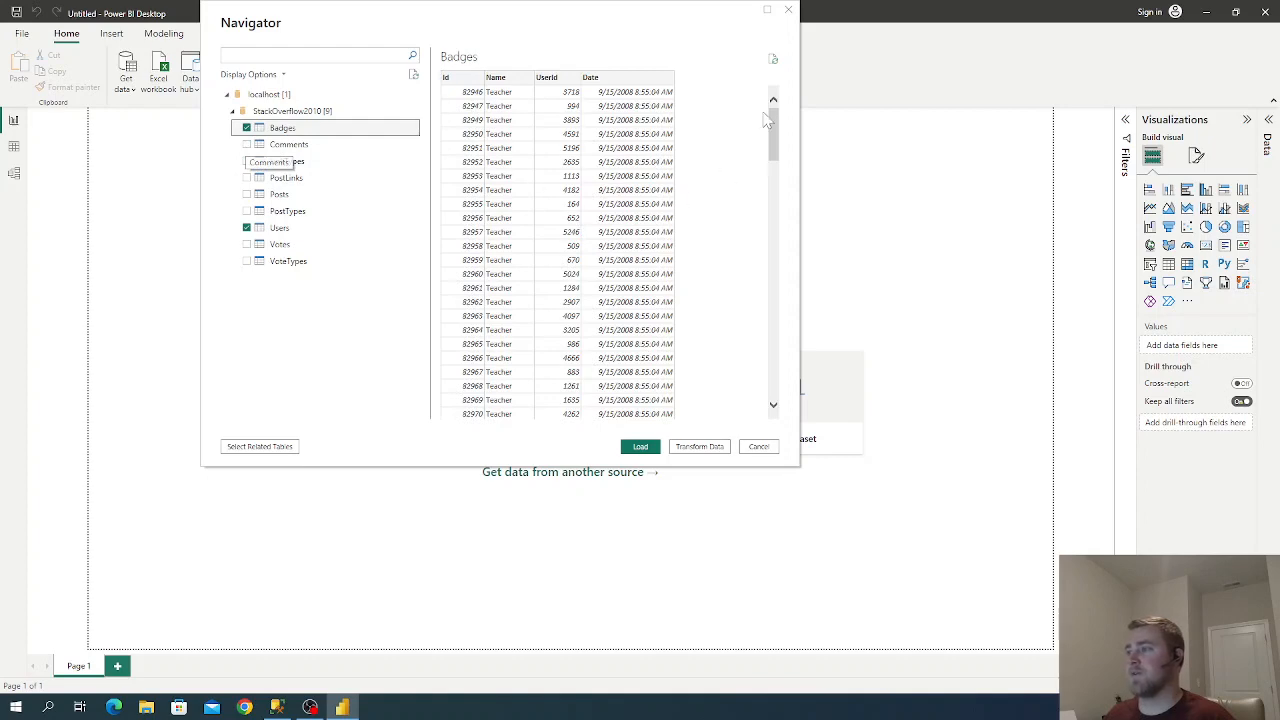
pyautogui.moveTo(774, 122); pyautogui.dragTo(783, 382)
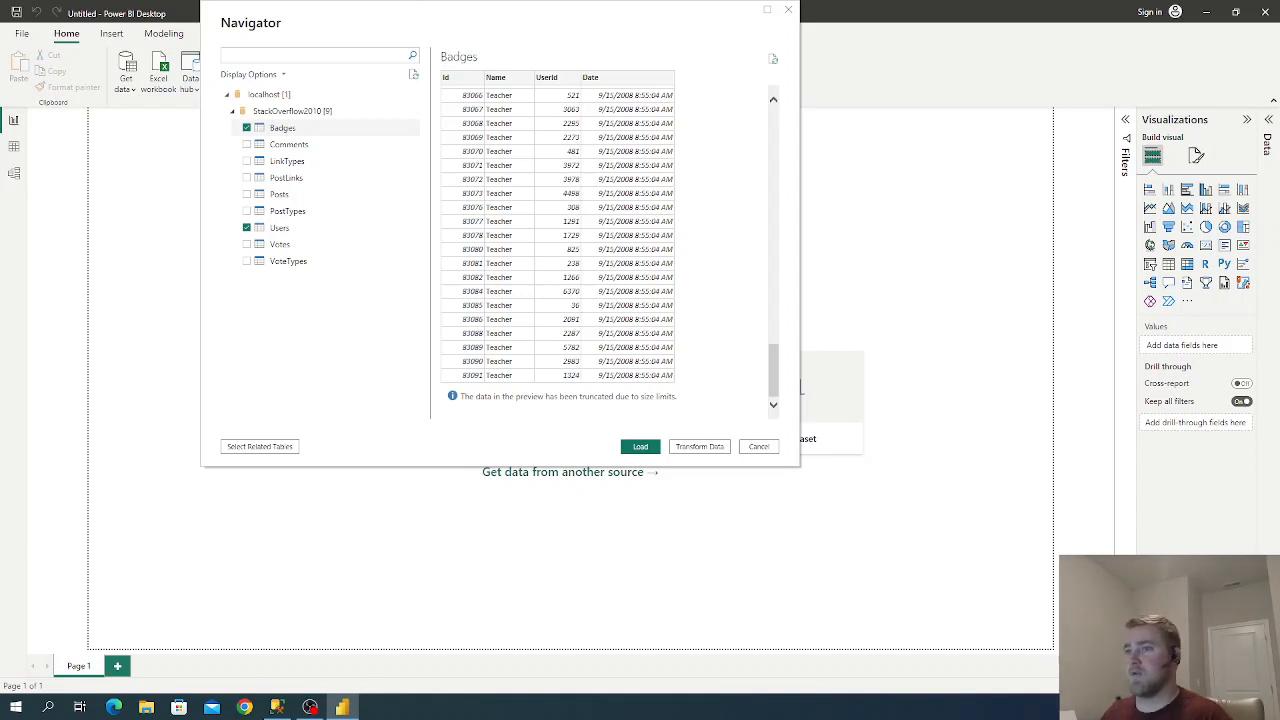
pyautogui.click(247, 129)
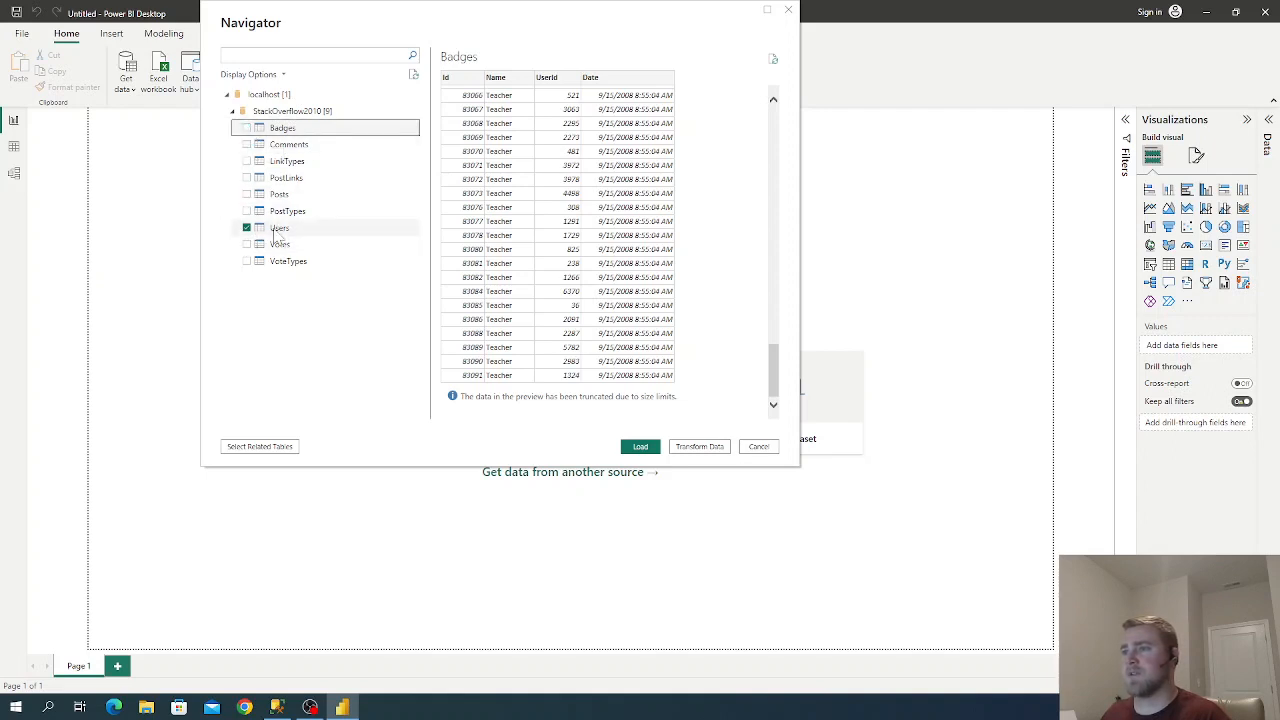
# Step: Switch to SQL Server Management Studio and check the storage properties of the dbo.Users table in StackOverflow2010, including its row count
pyautogui.click(277, 707)
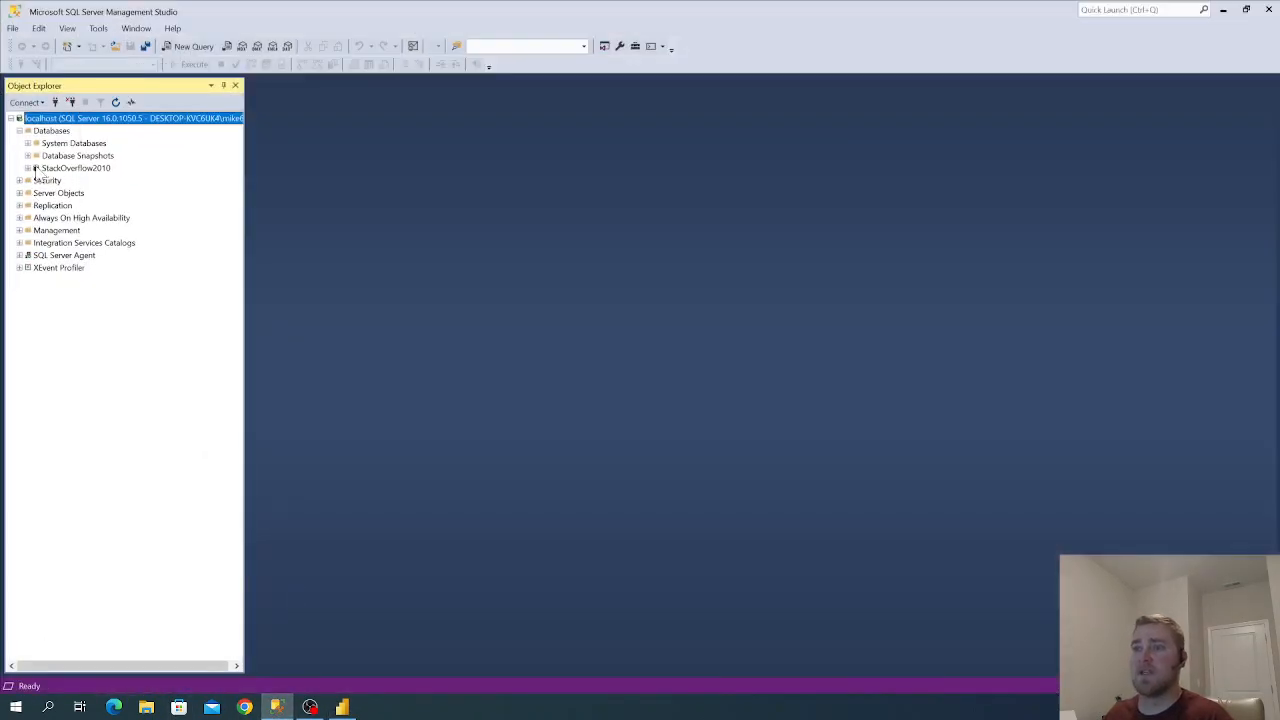
pyautogui.click(28, 168)
pyautogui.click(36, 193)
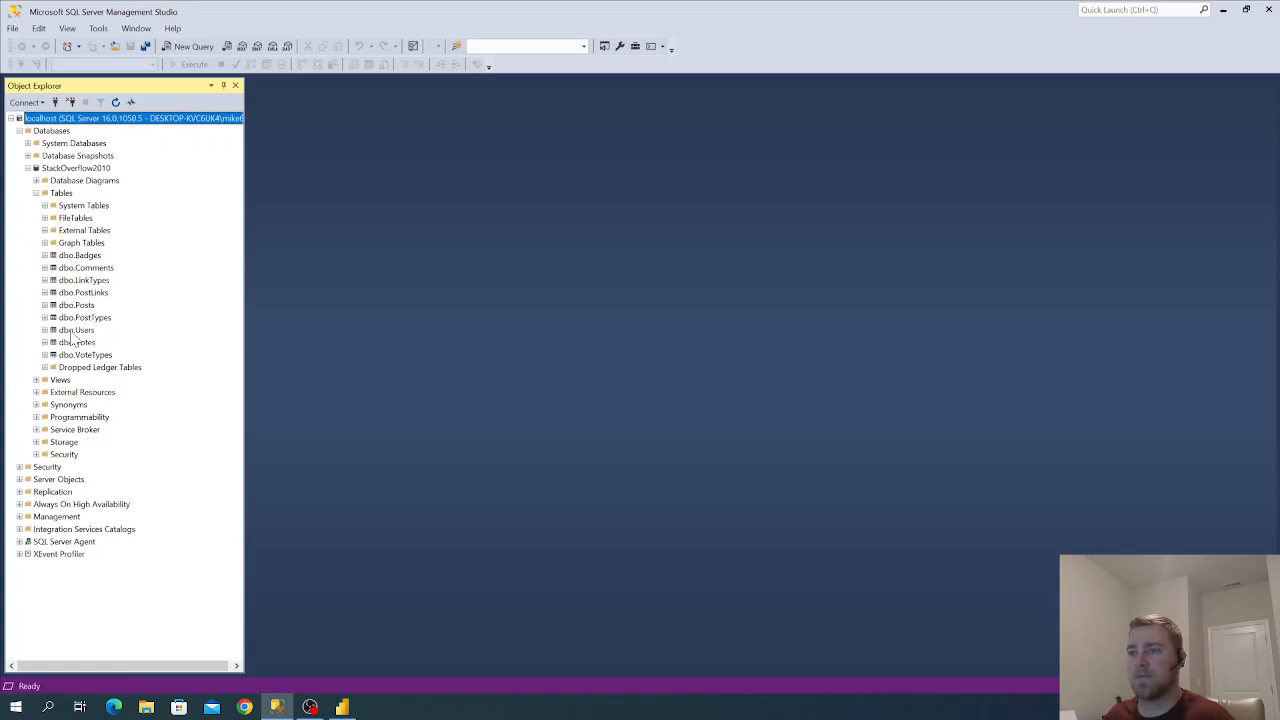
pyautogui.rightClick(75, 329)
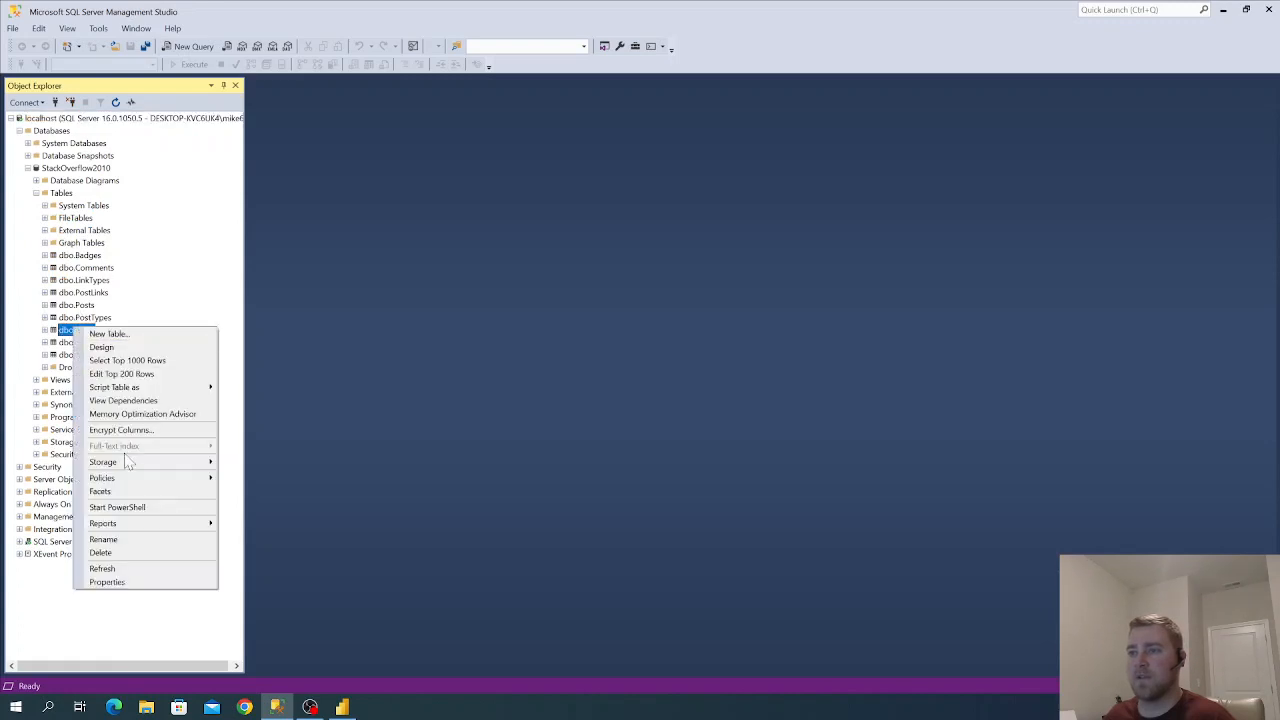
pyautogui.click(141, 583)
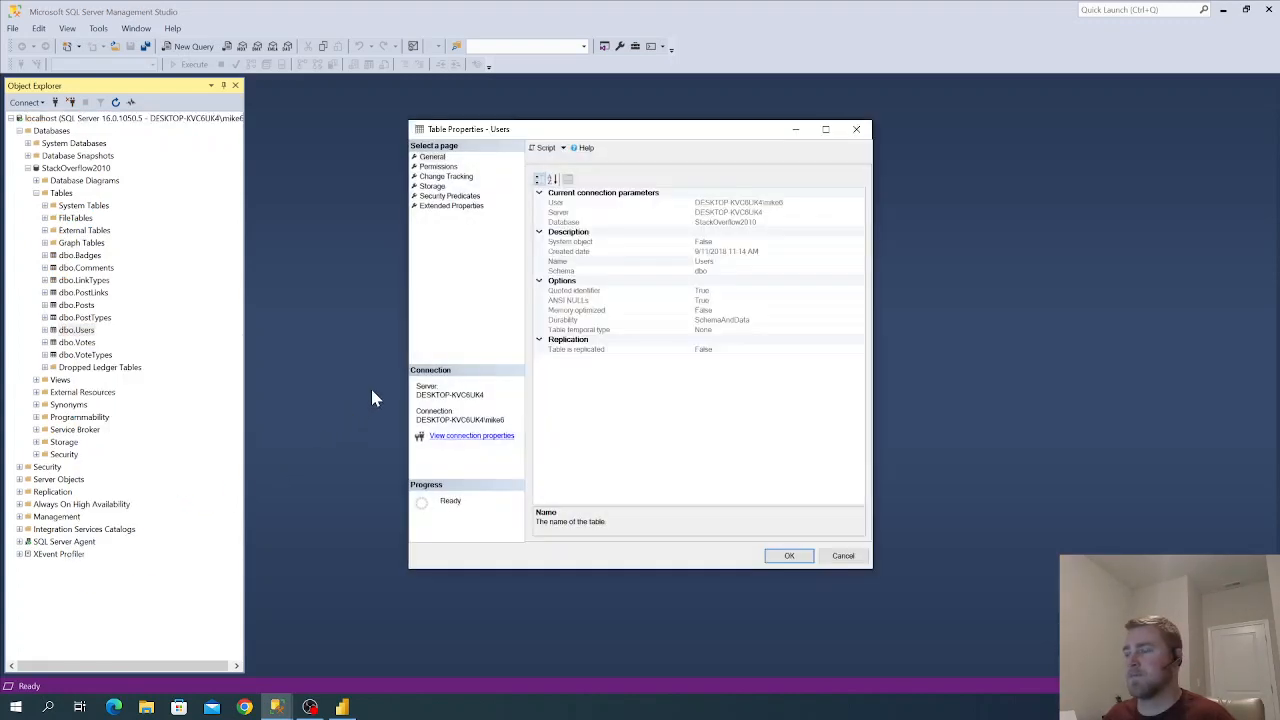
pyautogui.click(432, 186)
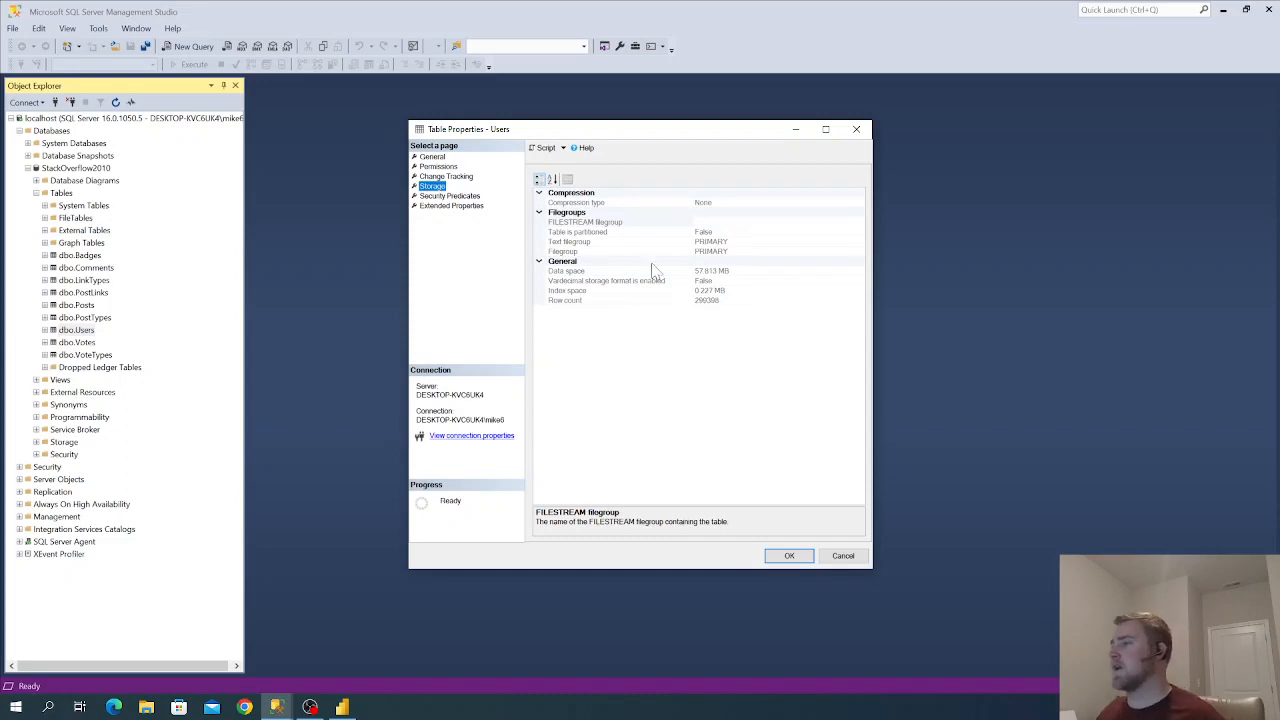
pyautogui.click(828, 556)
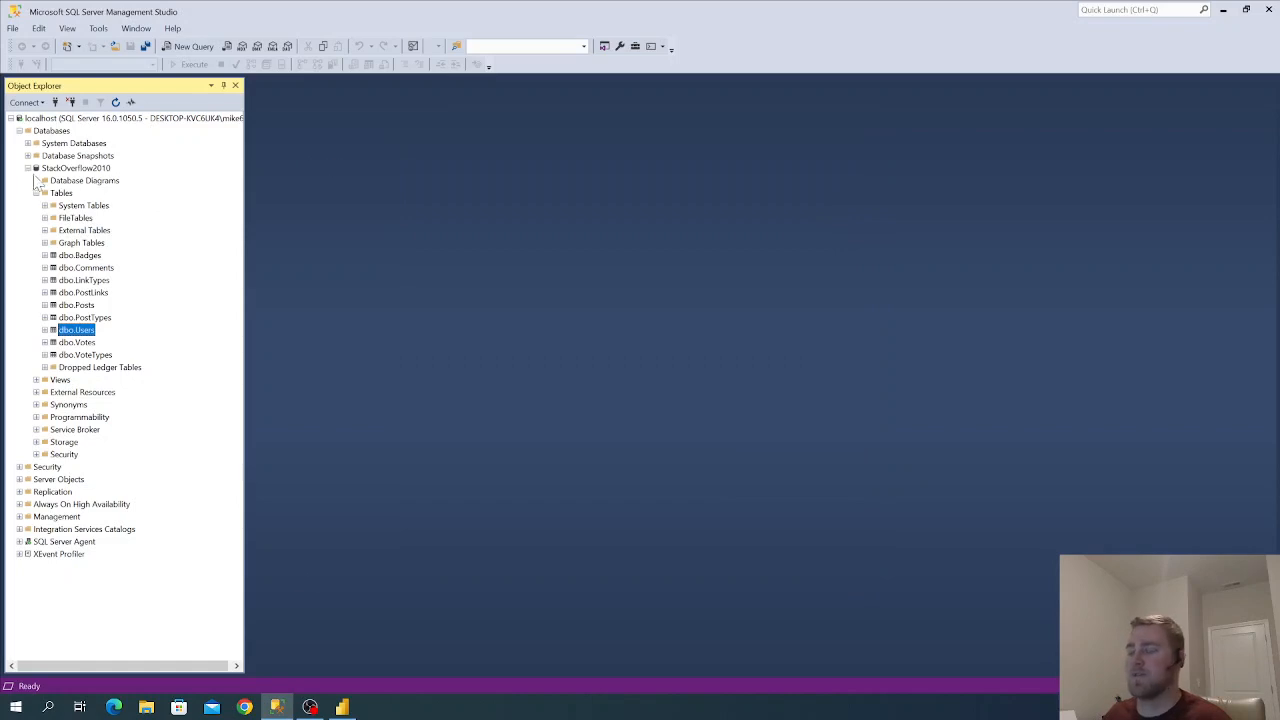
# Step: Switch back to Power BI Desktop, open the selected Users table for transformation in Power Query Editor, and maximize the editor
pyautogui.click(341, 706)
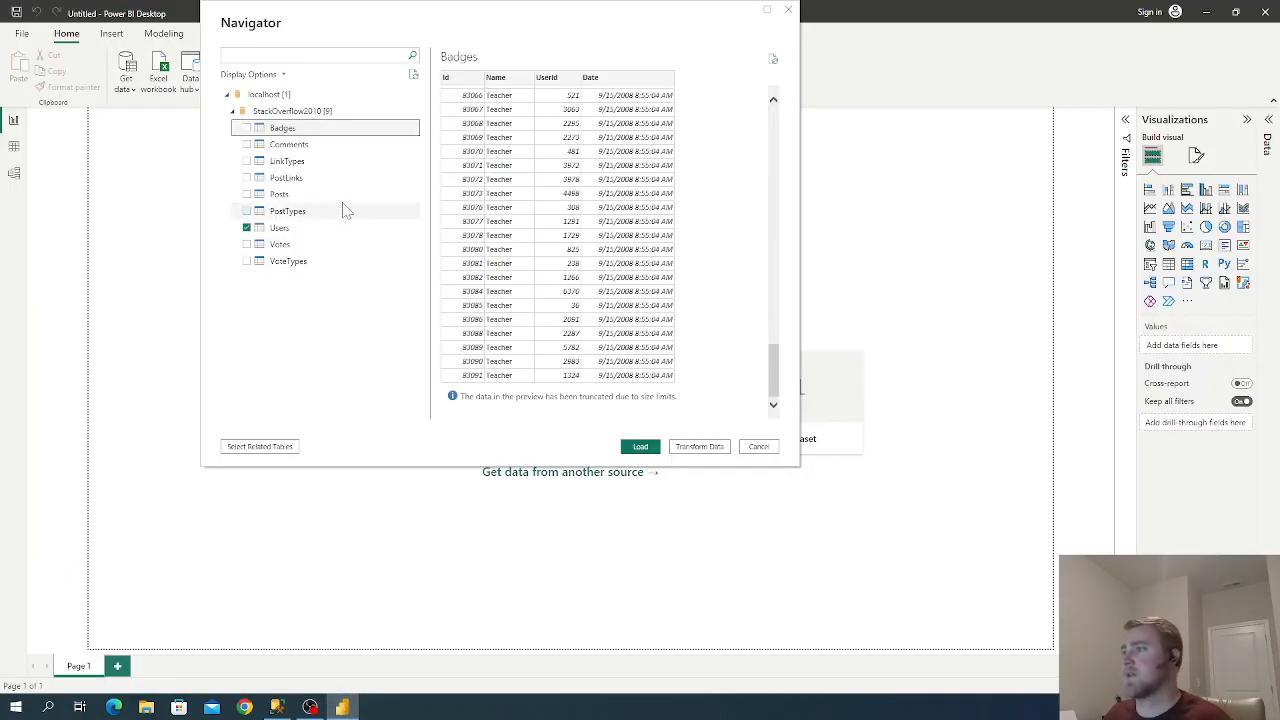
pyautogui.click(652, 452)
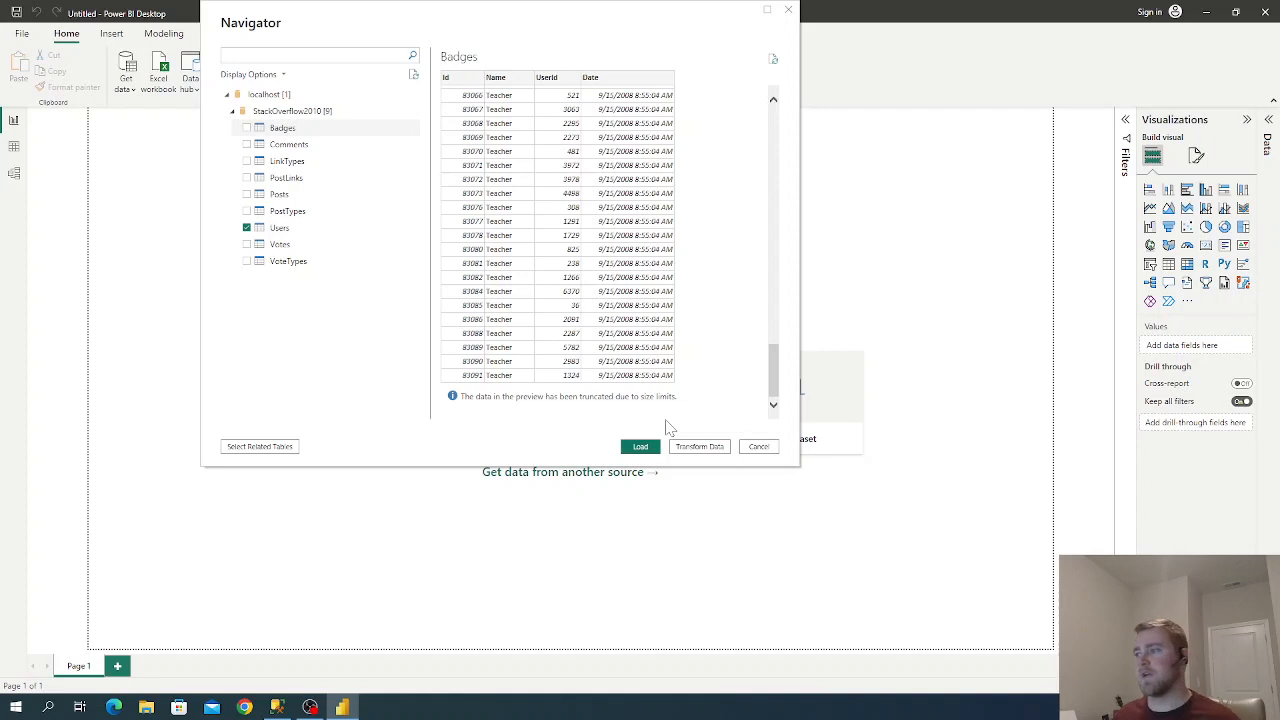
pyautogui.click(705, 454)
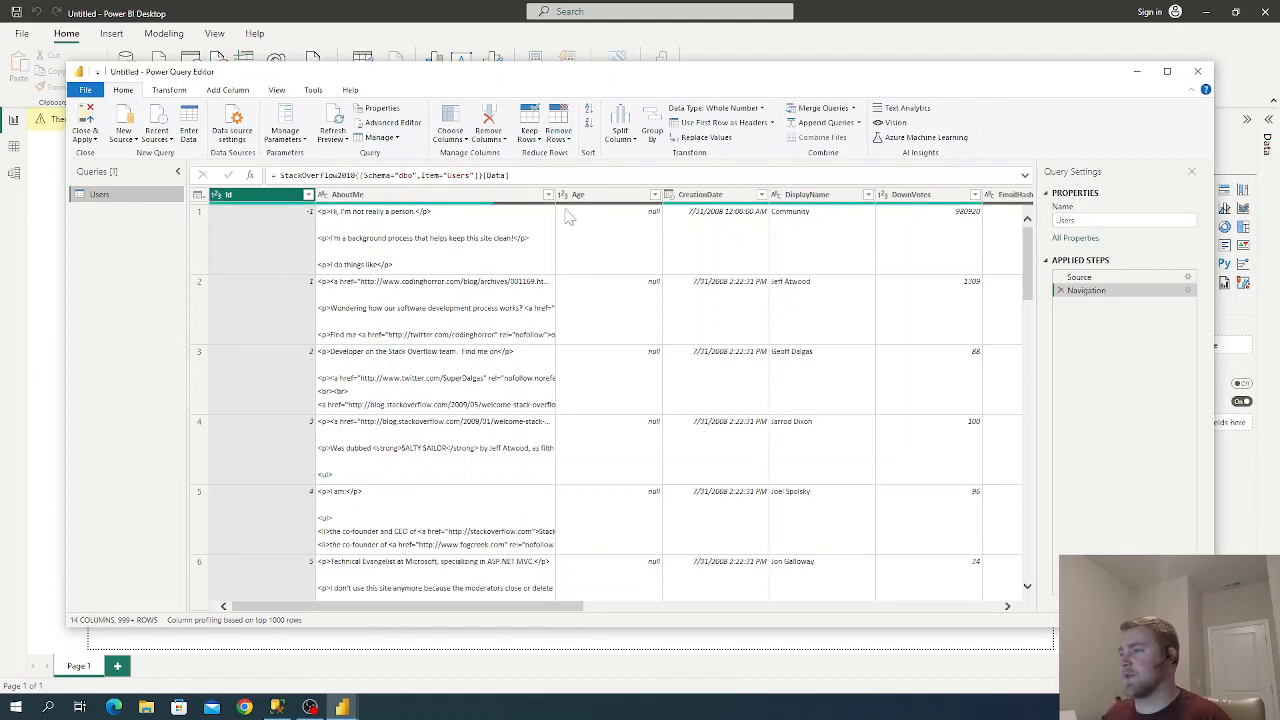
pyautogui.doubleClick(1022, 78)
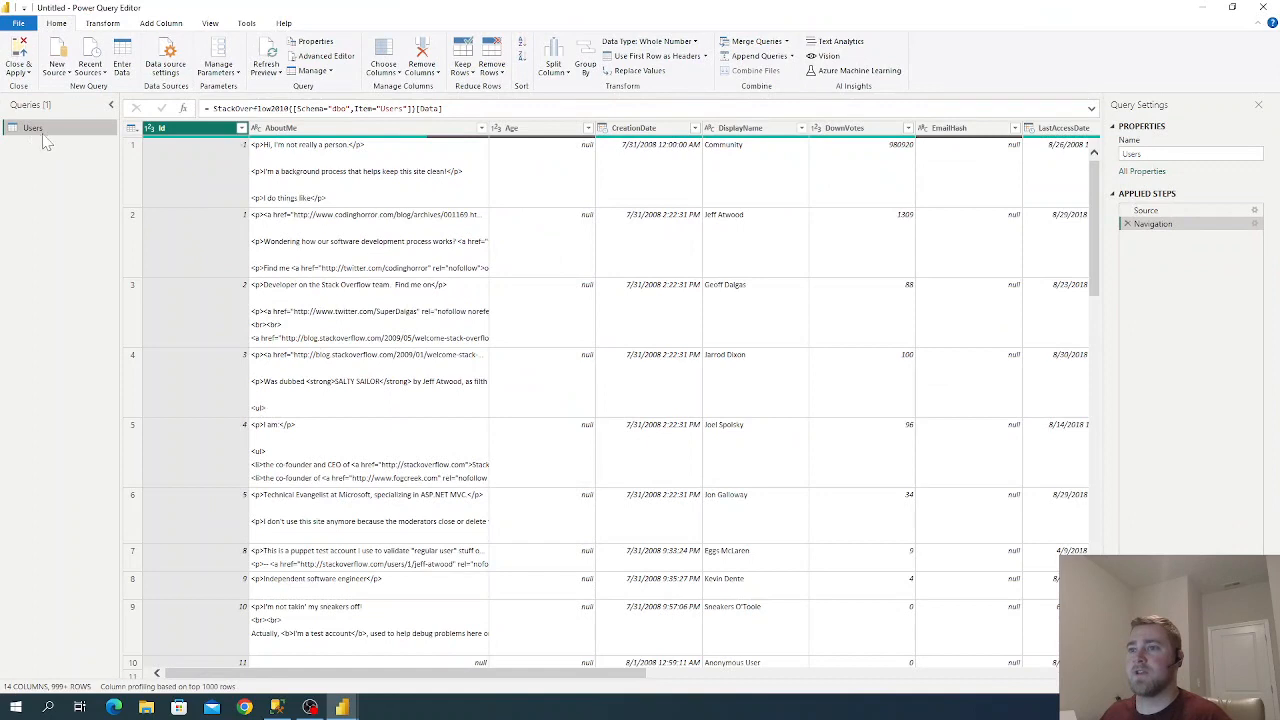
# Step: Review the Navigation step's table choice and the transformations available for the AboutMe column without changing either
pyautogui.click(1254, 224)
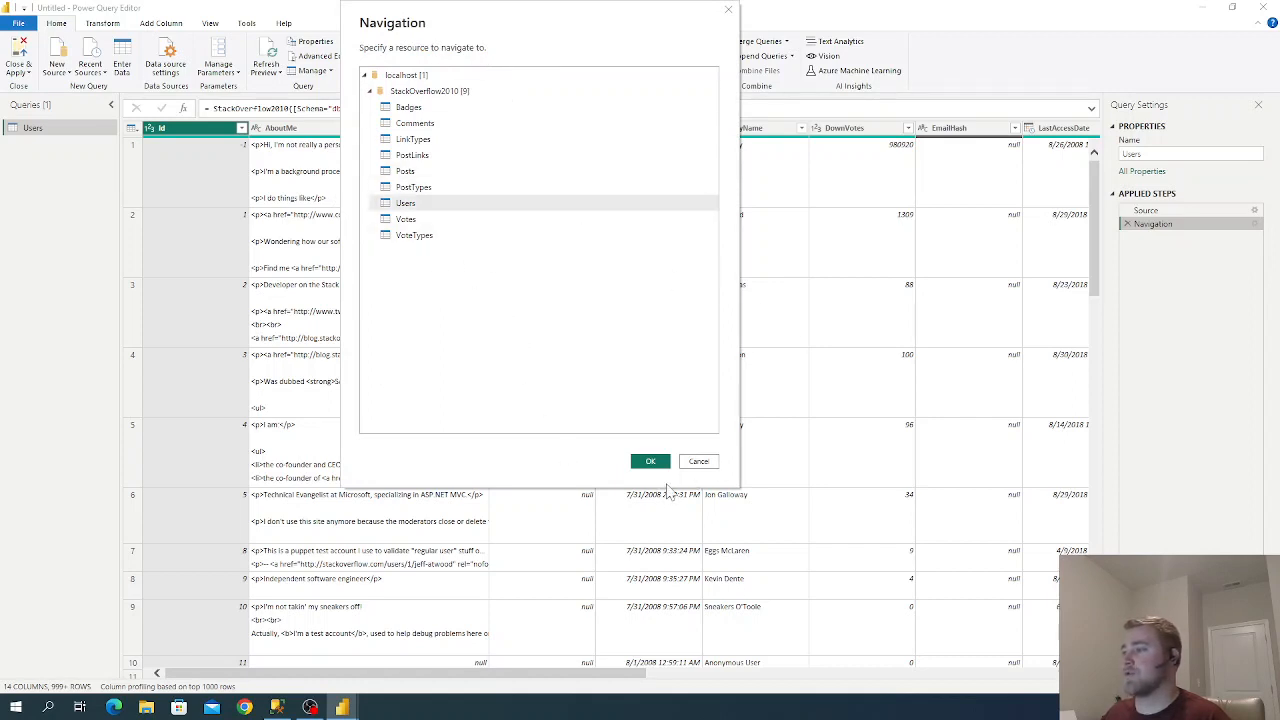
pyautogui.click(698, 461)
pyautogui.rightClick(362, 130)
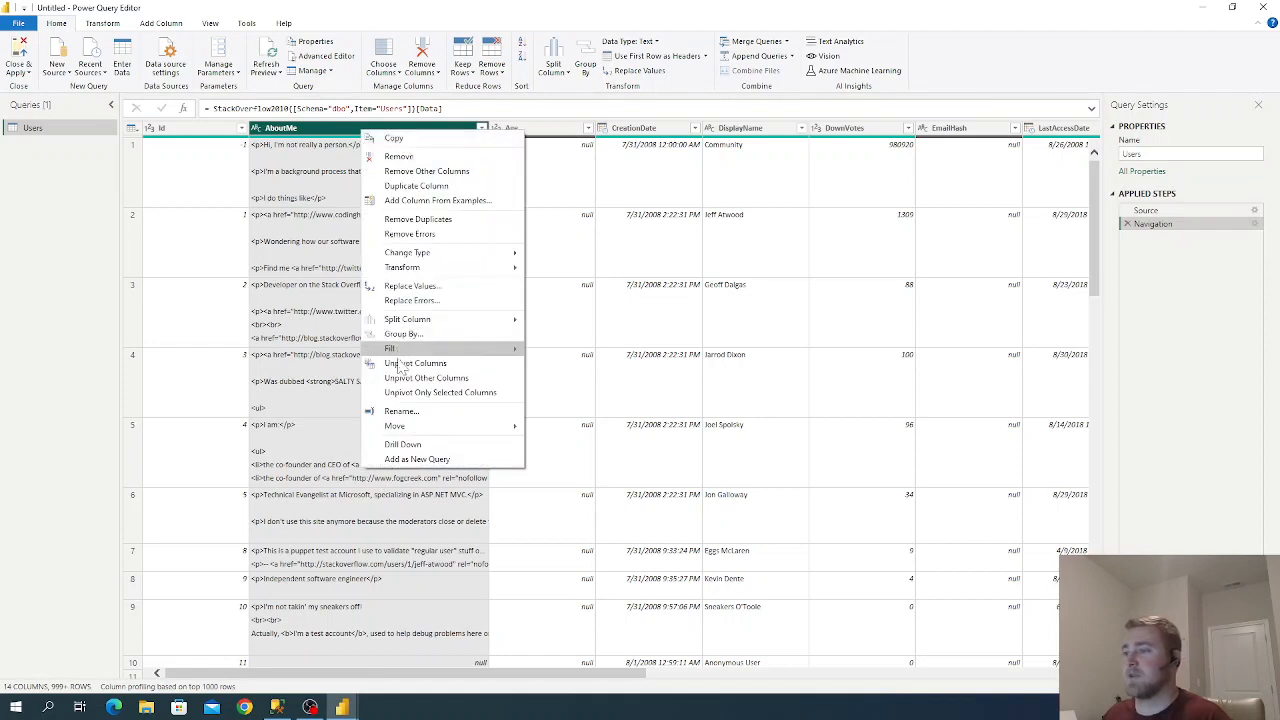
pyautogui.moveTo(498, 322)
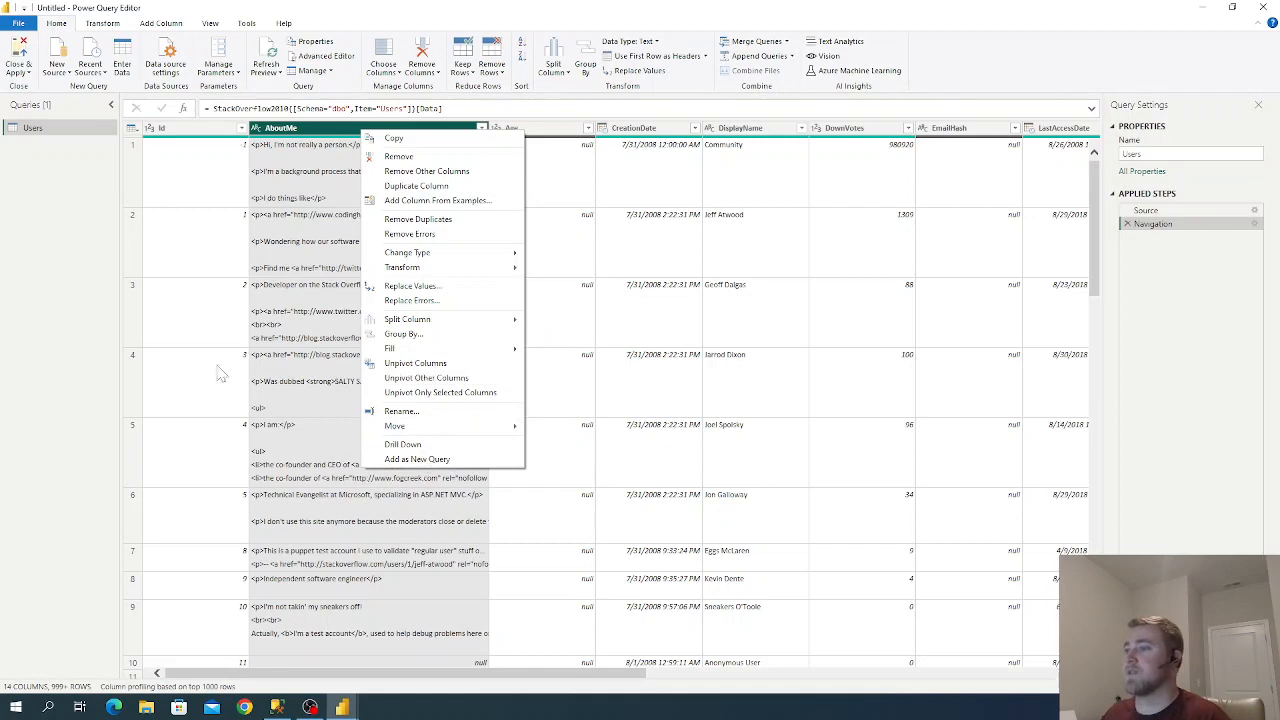
pyautogui.click(80, 214)
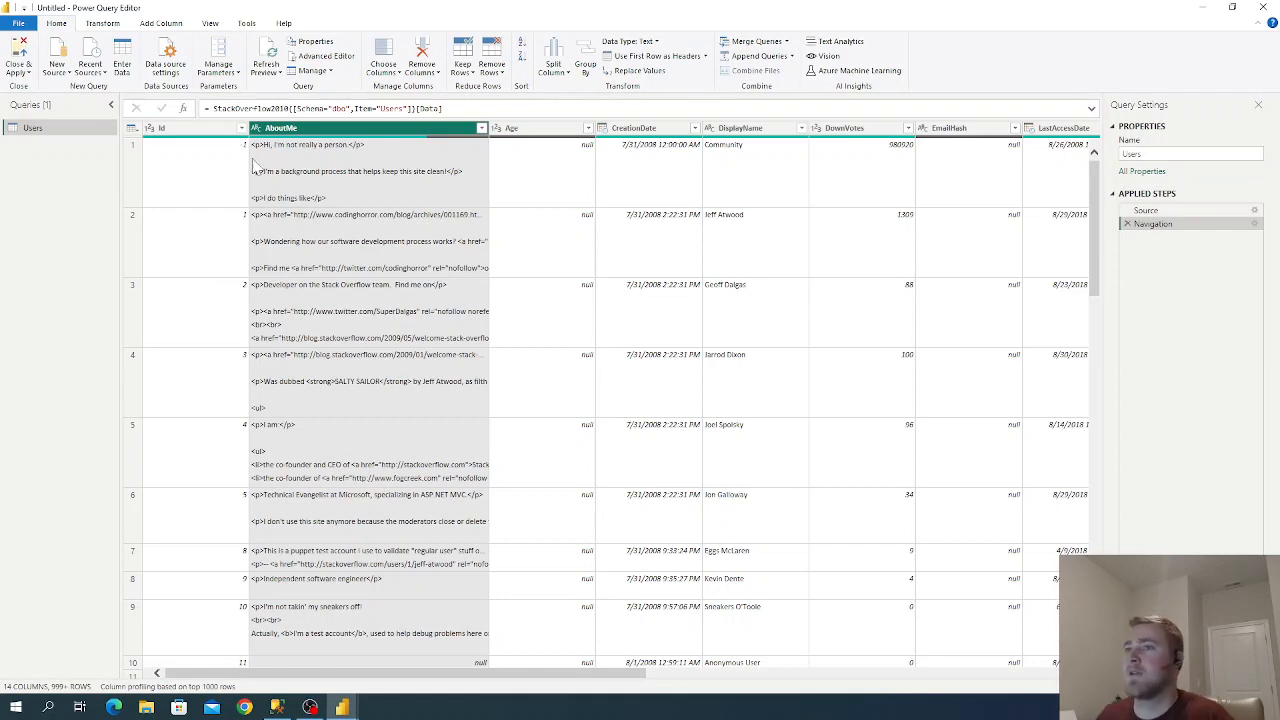
# Step: Close Power Query Editor and apply the query to load the Users table, expanding the Data pane in the report
pyautogui.click(18, 48)
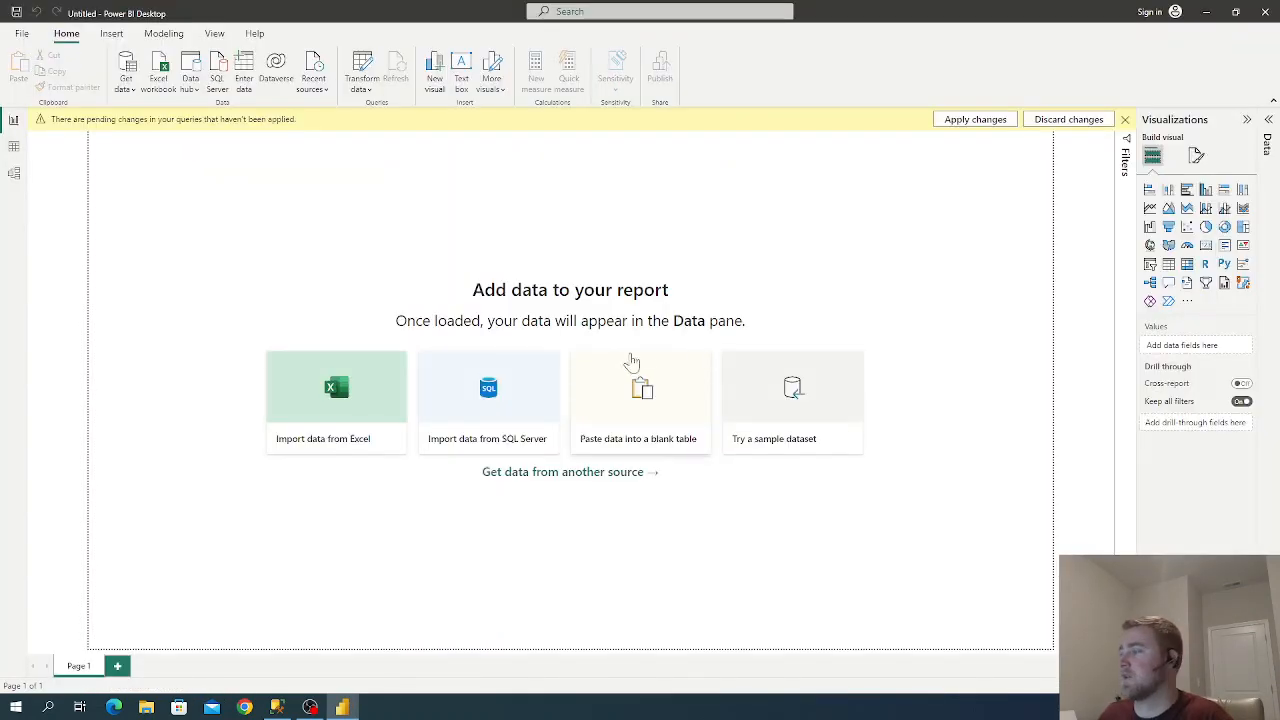
pyautogui.click(1266, 142)
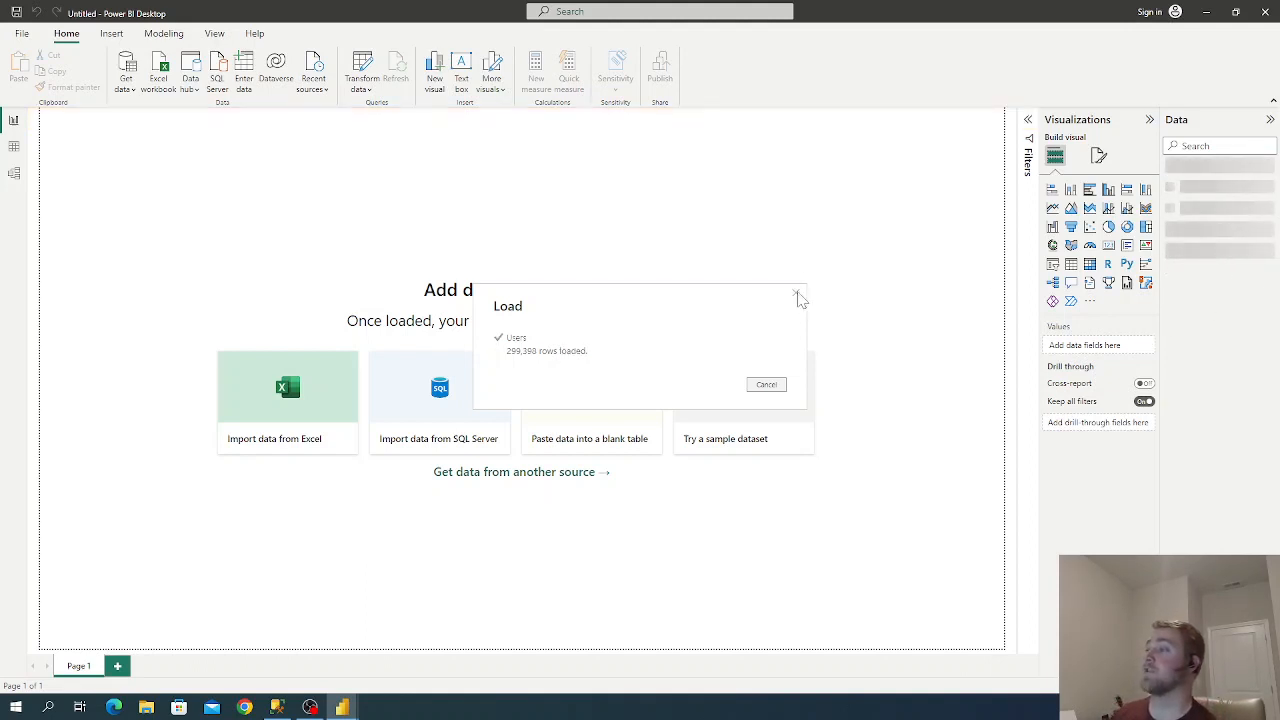
pyautogui.click(796, 293)
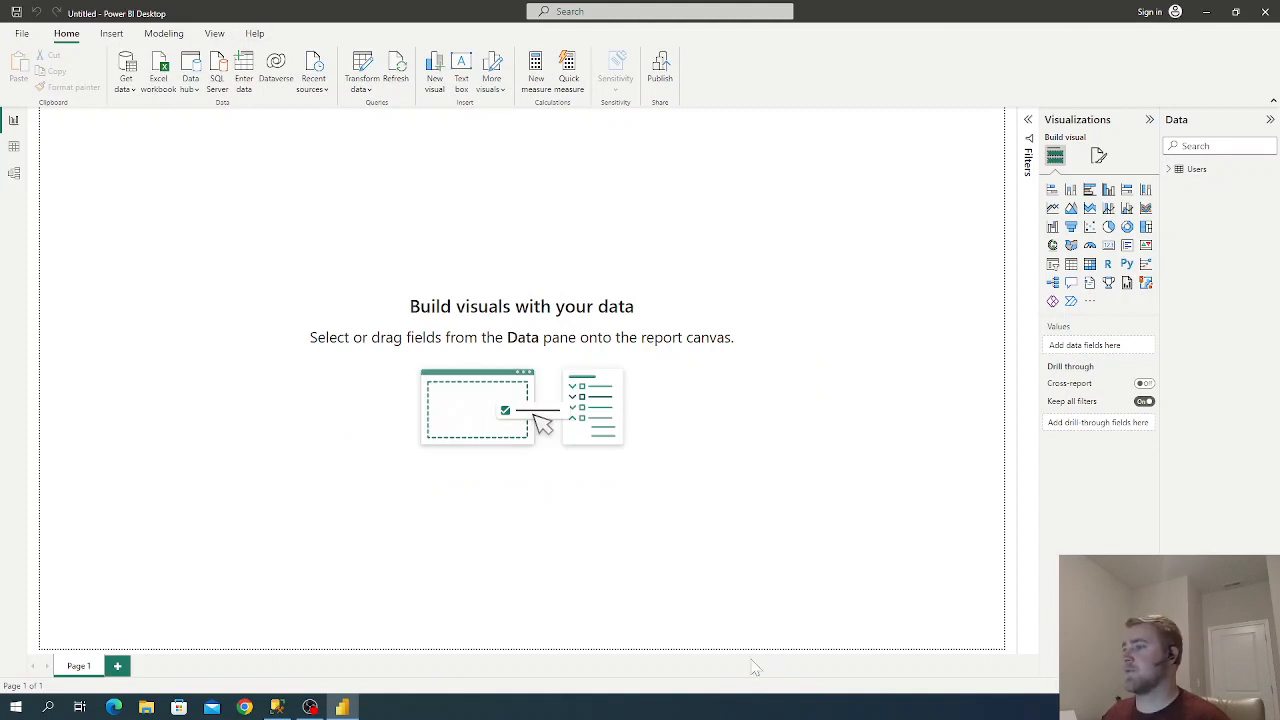
# Step: Build a table visual from the Users fields AboutMe, AccountId, Age and CreationDate
pyautogui.click(1172, 170)
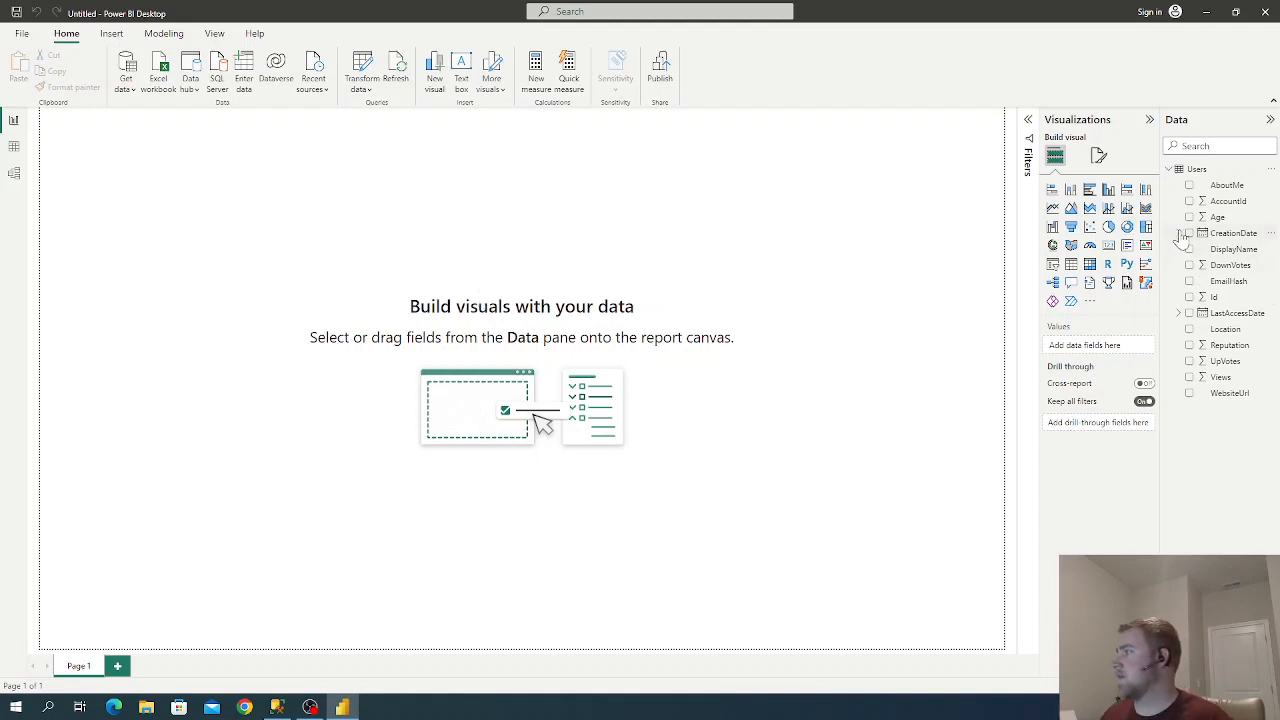
pyautogui.click(1190, 186)
pyautogui.click(1189, 201)
pyautogui.click(1189, 217)
pyautogui.click(1189, 233)
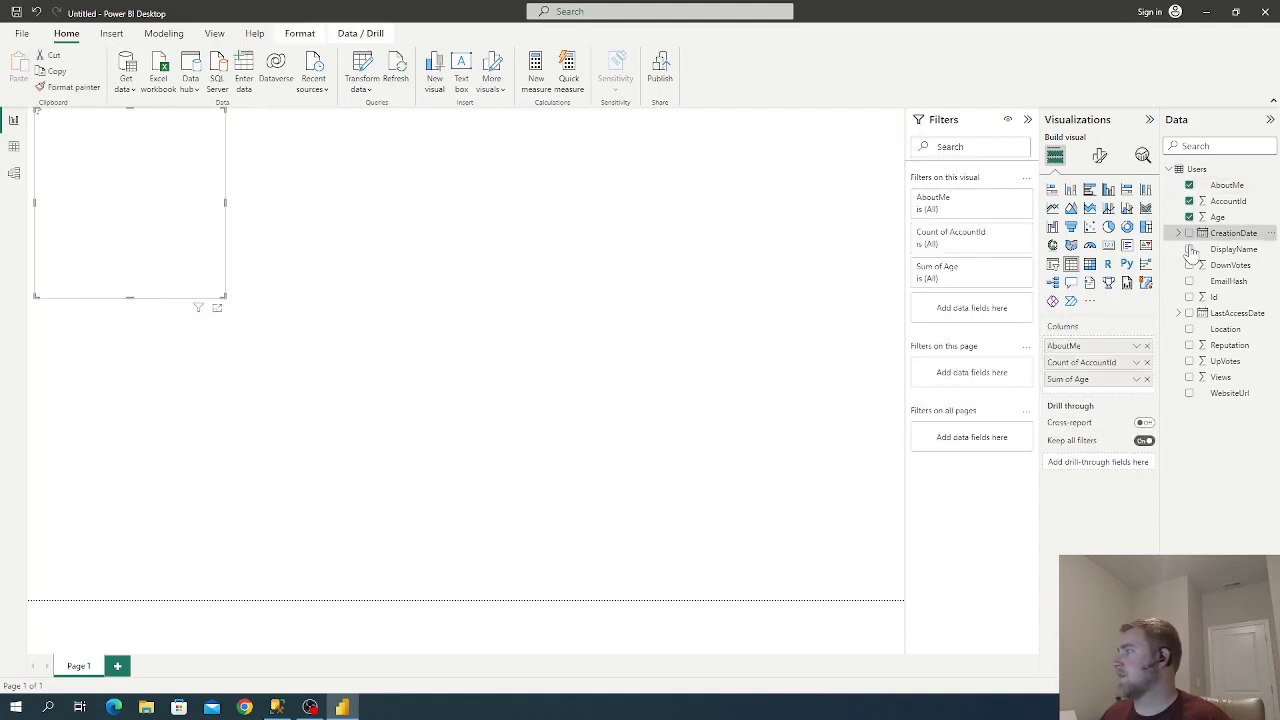
pyautogui.click(1233, 249)
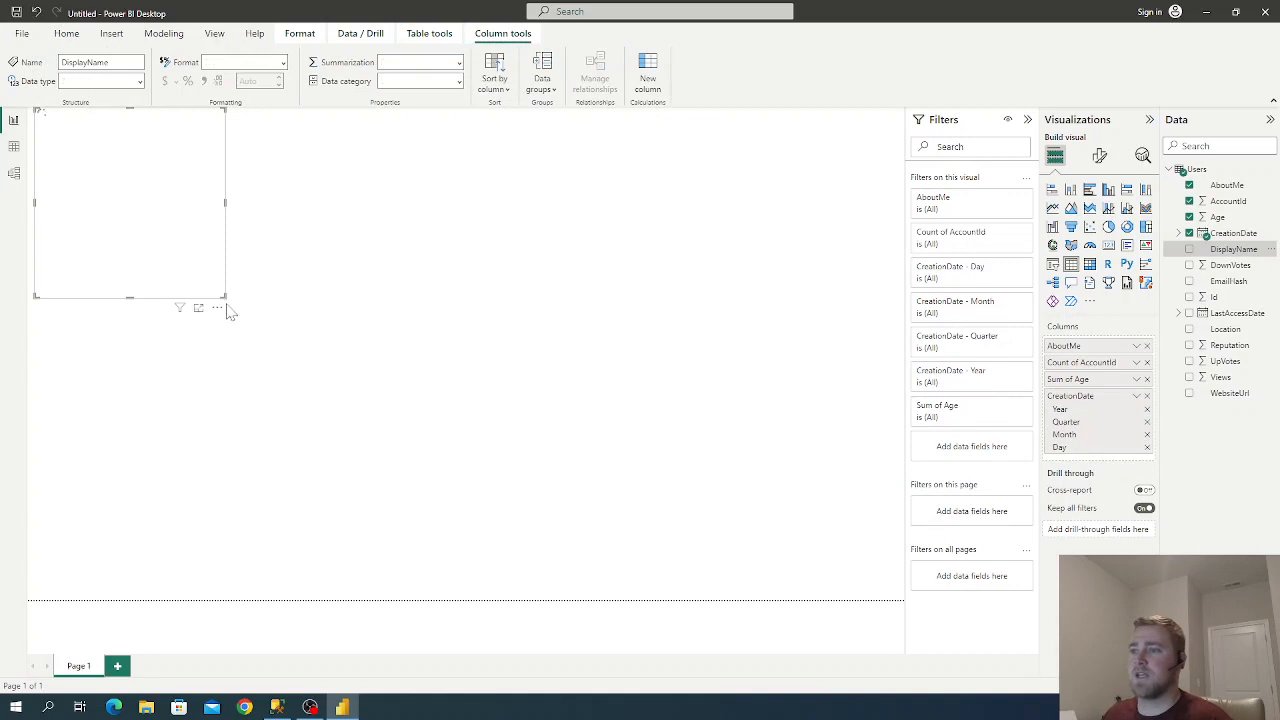
# Step: Enlarge the table visual to show all its columns and browse through its rows
pyautogui.moveTo(229, 304); pyautogui.dragTo(457, 408)
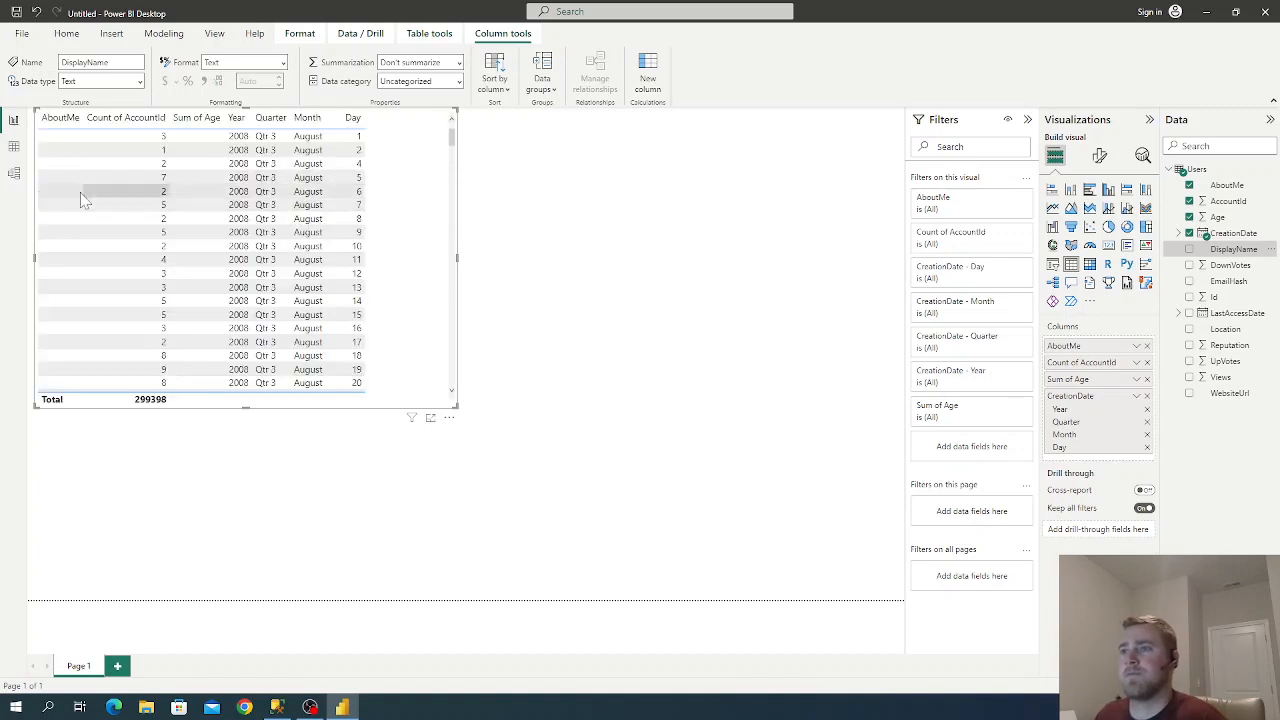
pyautogui.scroll(-10, 197, 204)
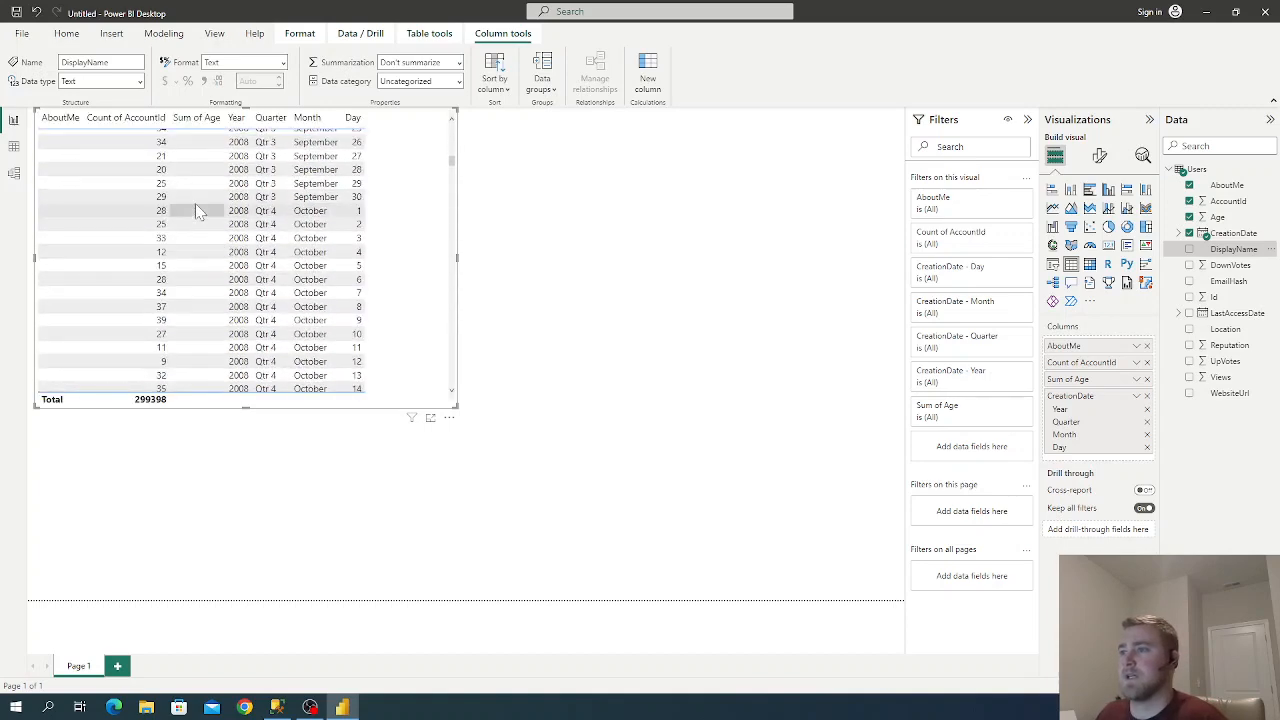
pyautogui.scroll(10, 197, 210)
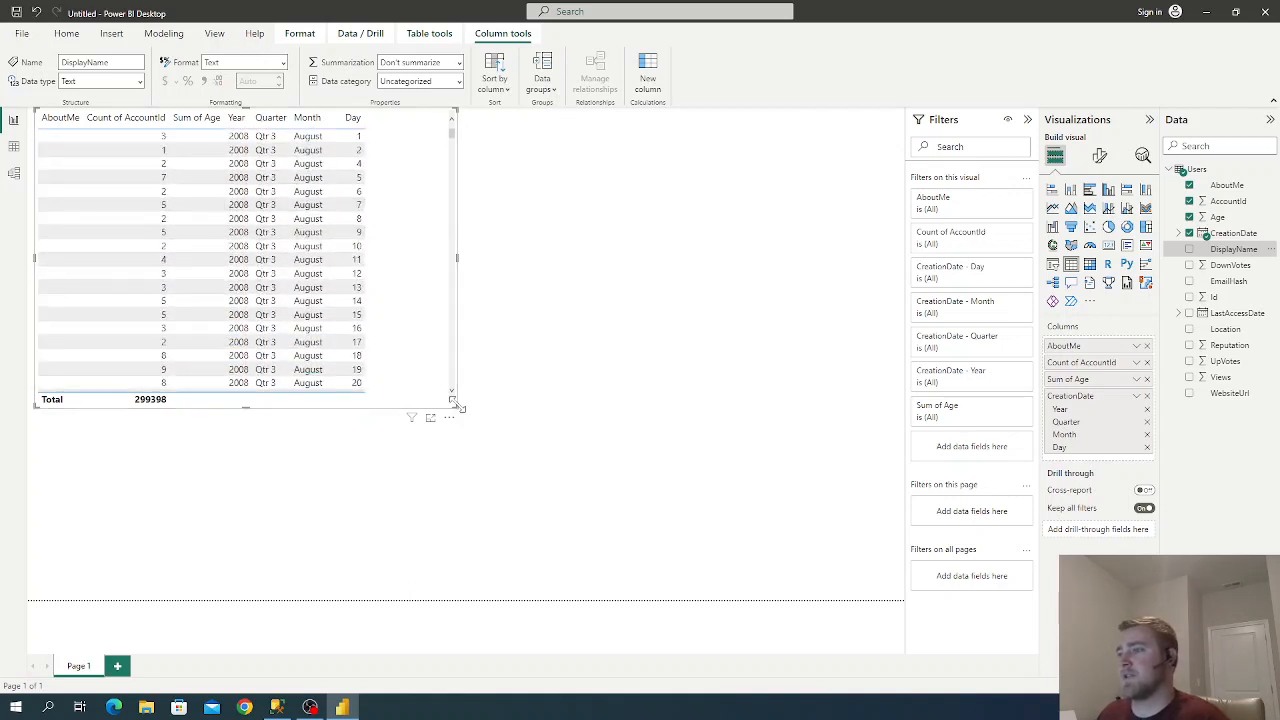
# Step: Convert the table visual to a stacked bar chart and enlarge it on the report page
pyautogui.click(1051, 191)
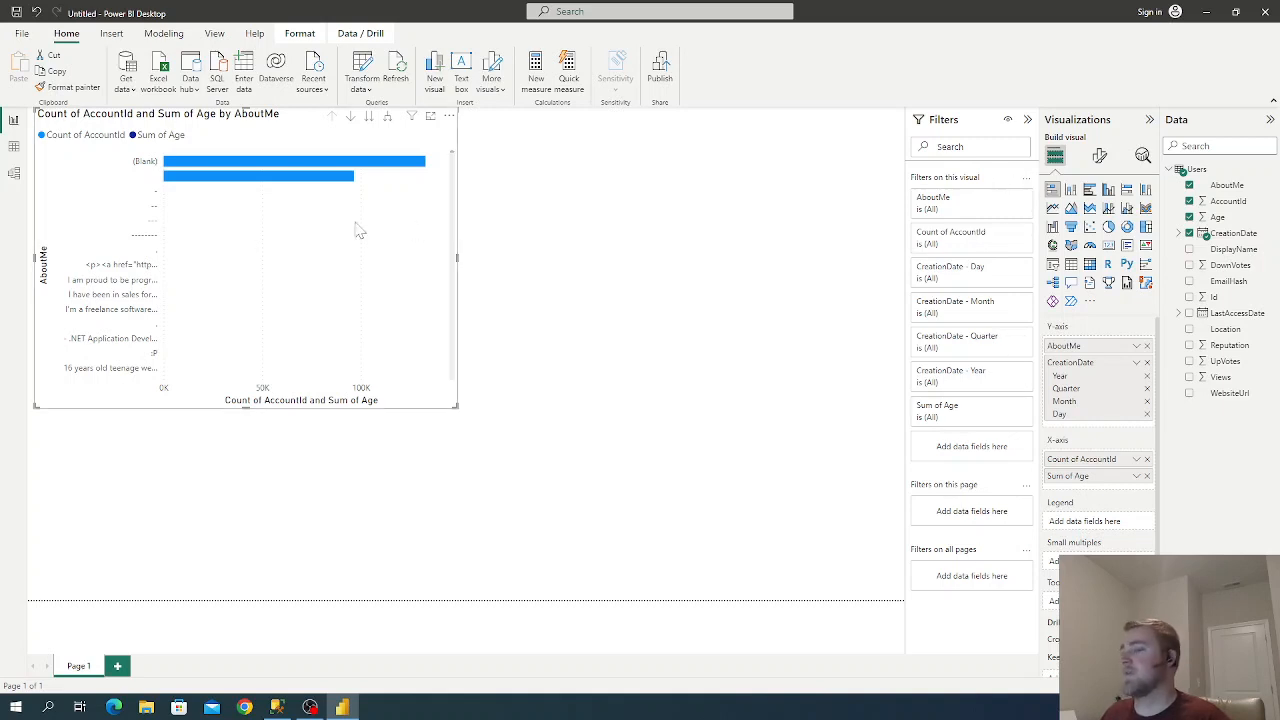
pyautogui.moveTo(453, 404); pyautogui.dragTo(606, 494)
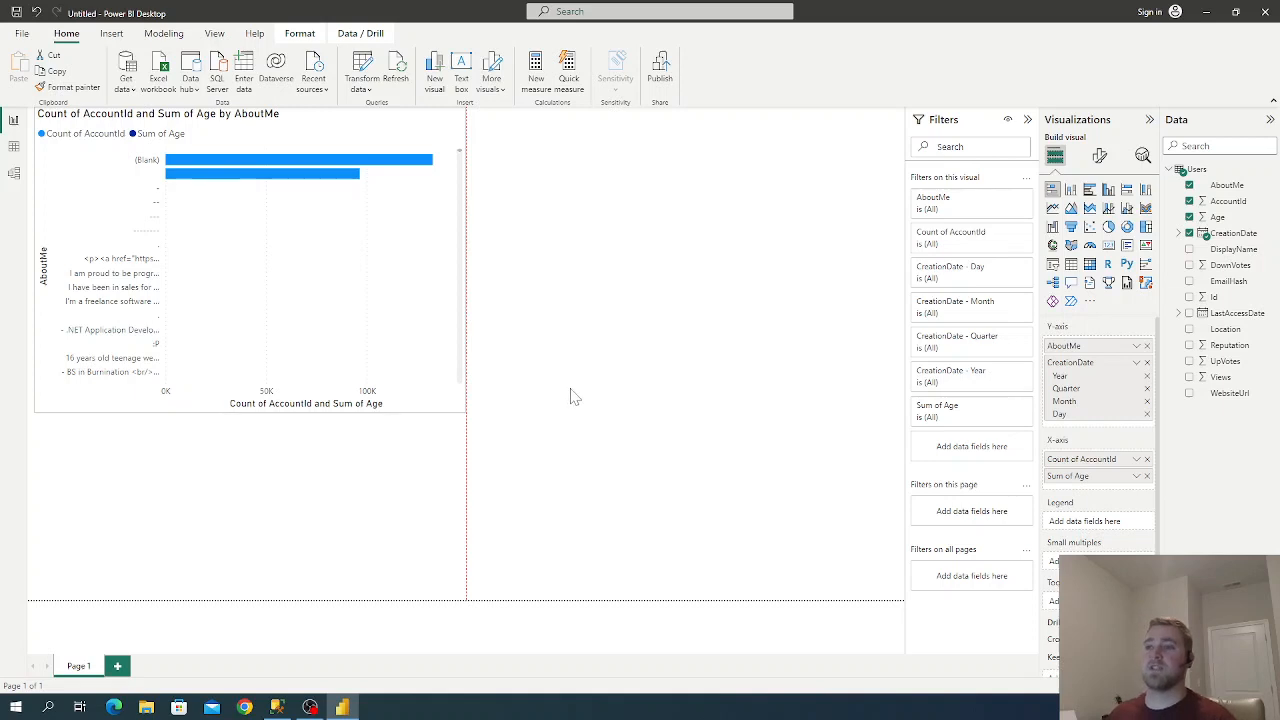